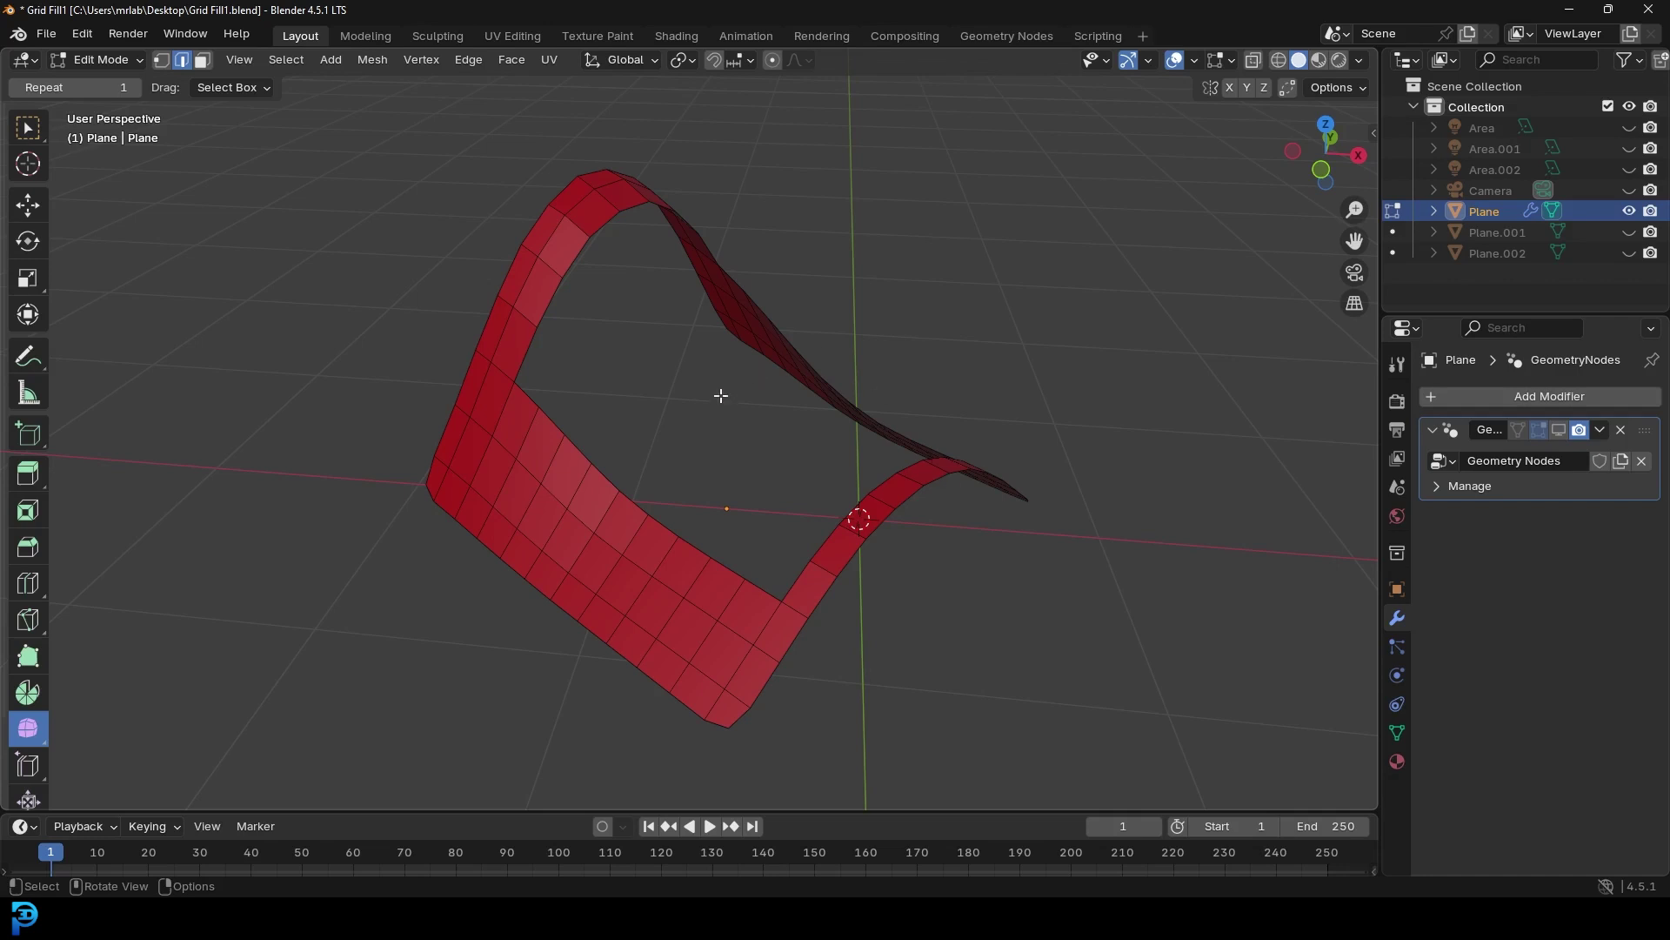
Select the edge loop around the hole in the curved red mesh and grid fill it.
{"action": "middle_click_drag", "start_coordinate": [681, 415], "coordinate": [721, 411]}
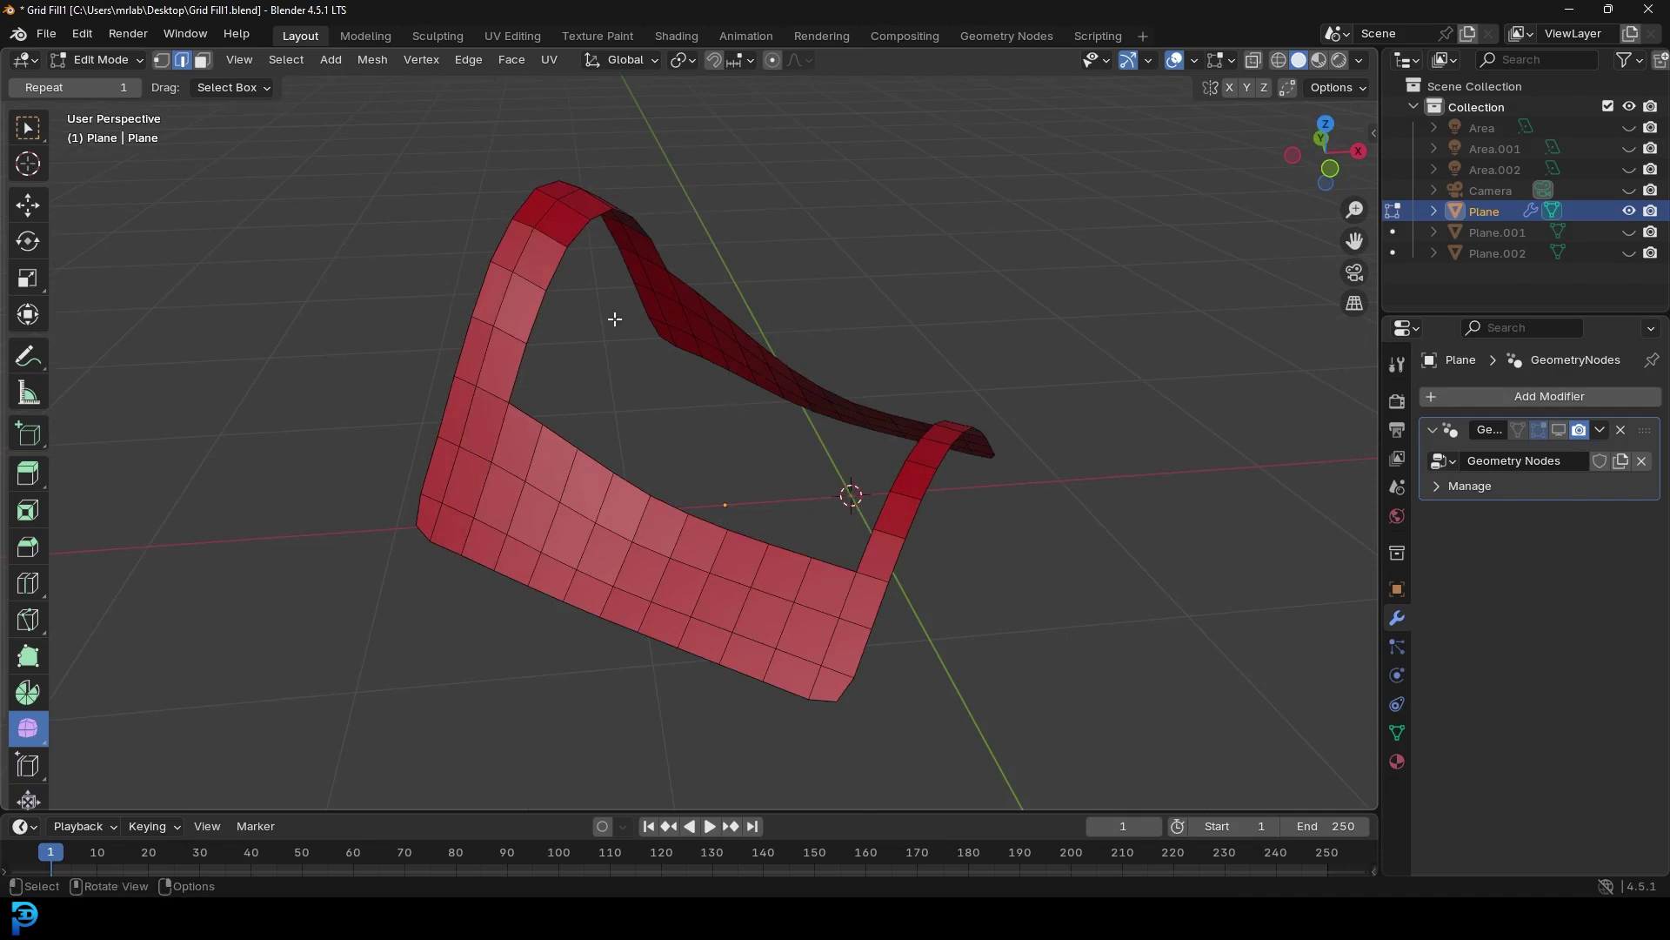
{"action": "scroll", "coordinate": [684, 339], "scroll_direction": "down", "scroll_amount": 1}
{"action": "middle_click_drag", "start_coordinate": [703, 344], "coordinate": [668, 347]}
{"action": "scroll", "coordinate": [738, 277], "scroll_direction": "up", "scroll_amount": 3}
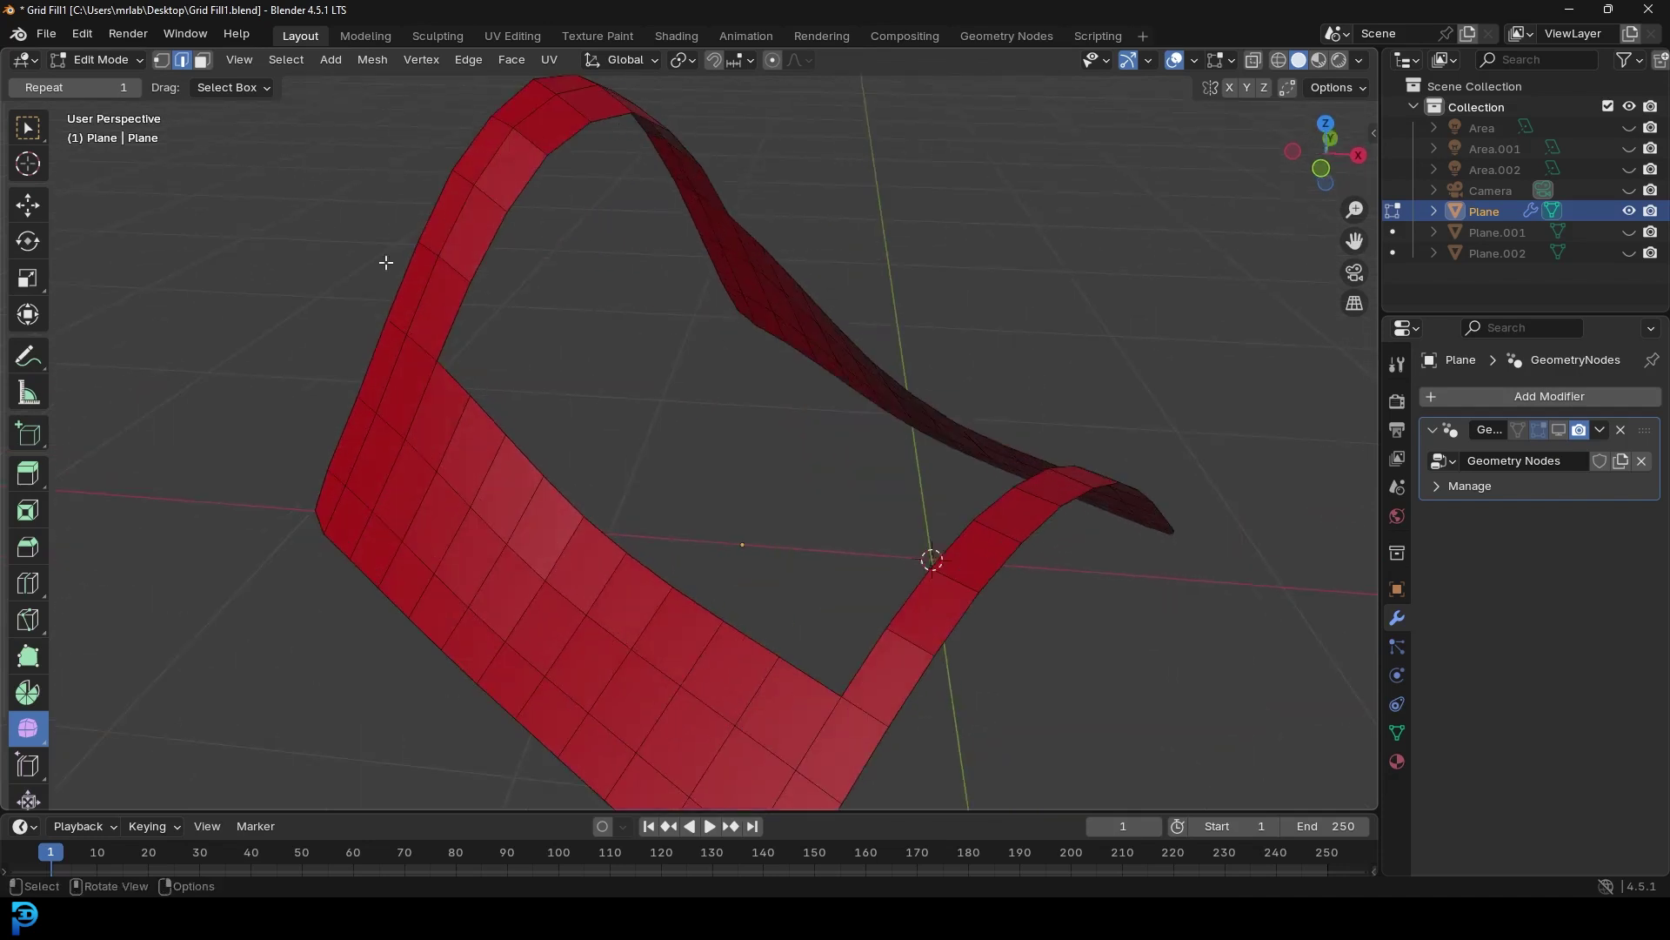
{"action": "middle_click_drag", "start_coordinate": [1225, 389], "coordinate": [868, 193]}
{"action": "middle_click_drag", "start_coordinate": [661, 392], "coordinate": [633, 293]}
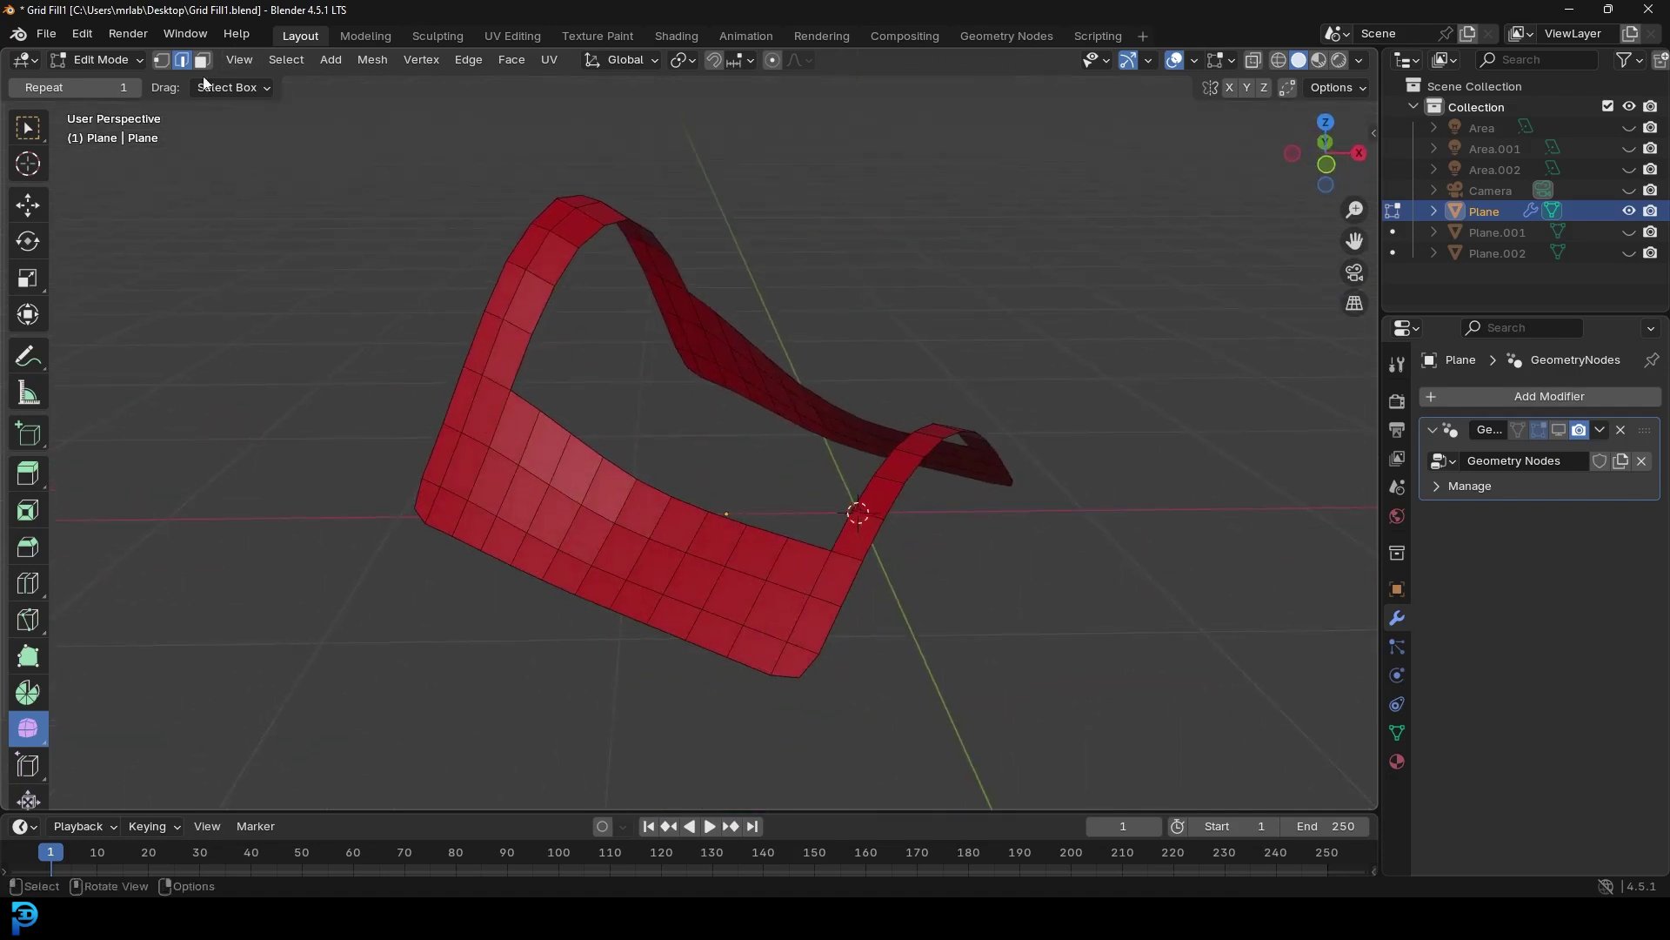
{"action": "left_click", "coordinate": [558, 412], "text": "alt"}
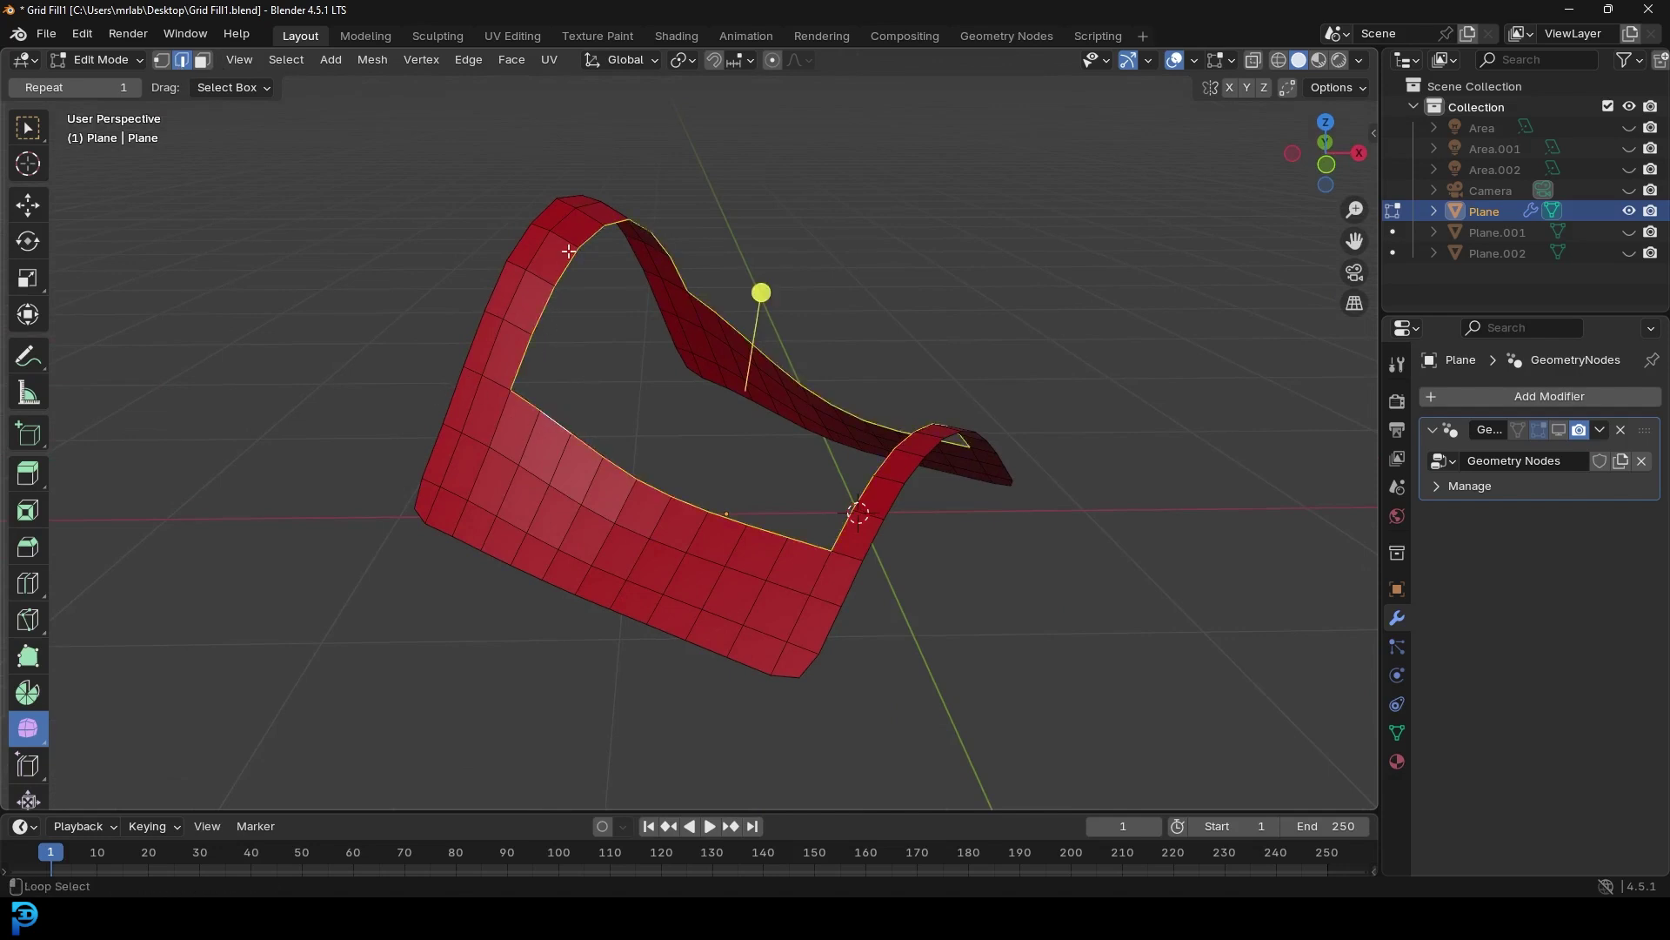
{"action": "middle_click_drag", "start_coordinate": [531, 269], "coordinate": [766, 233]}
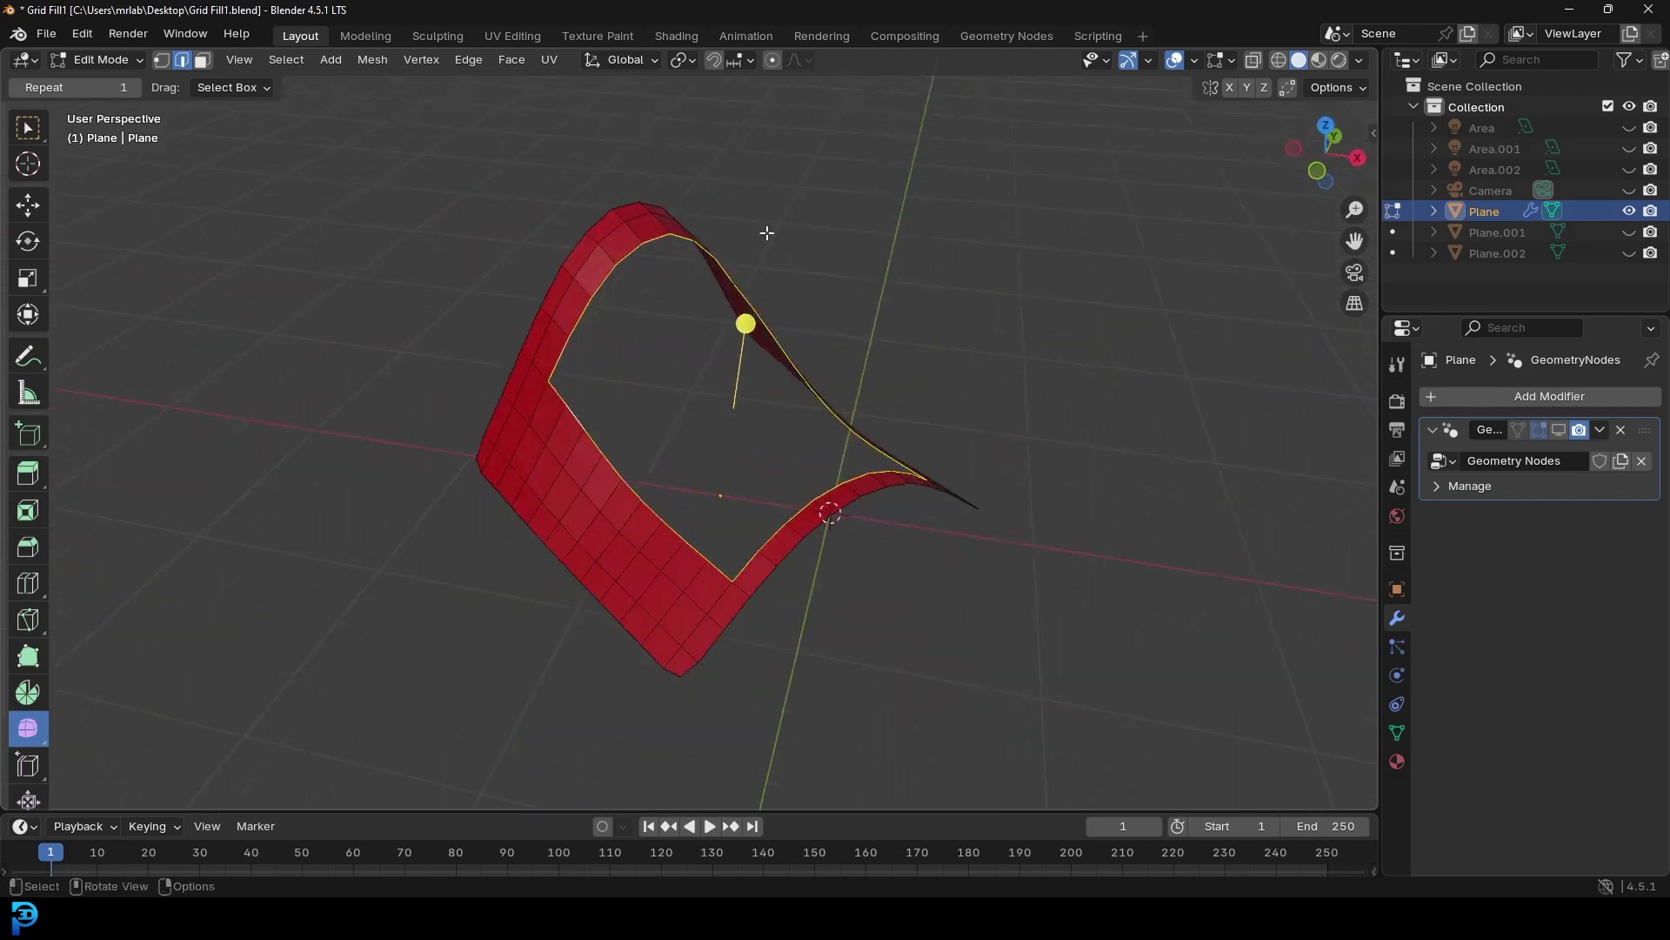
{"action": "middle_click_drag", "start_coordinate": [554, 268], "coordinate": [790, 344]}
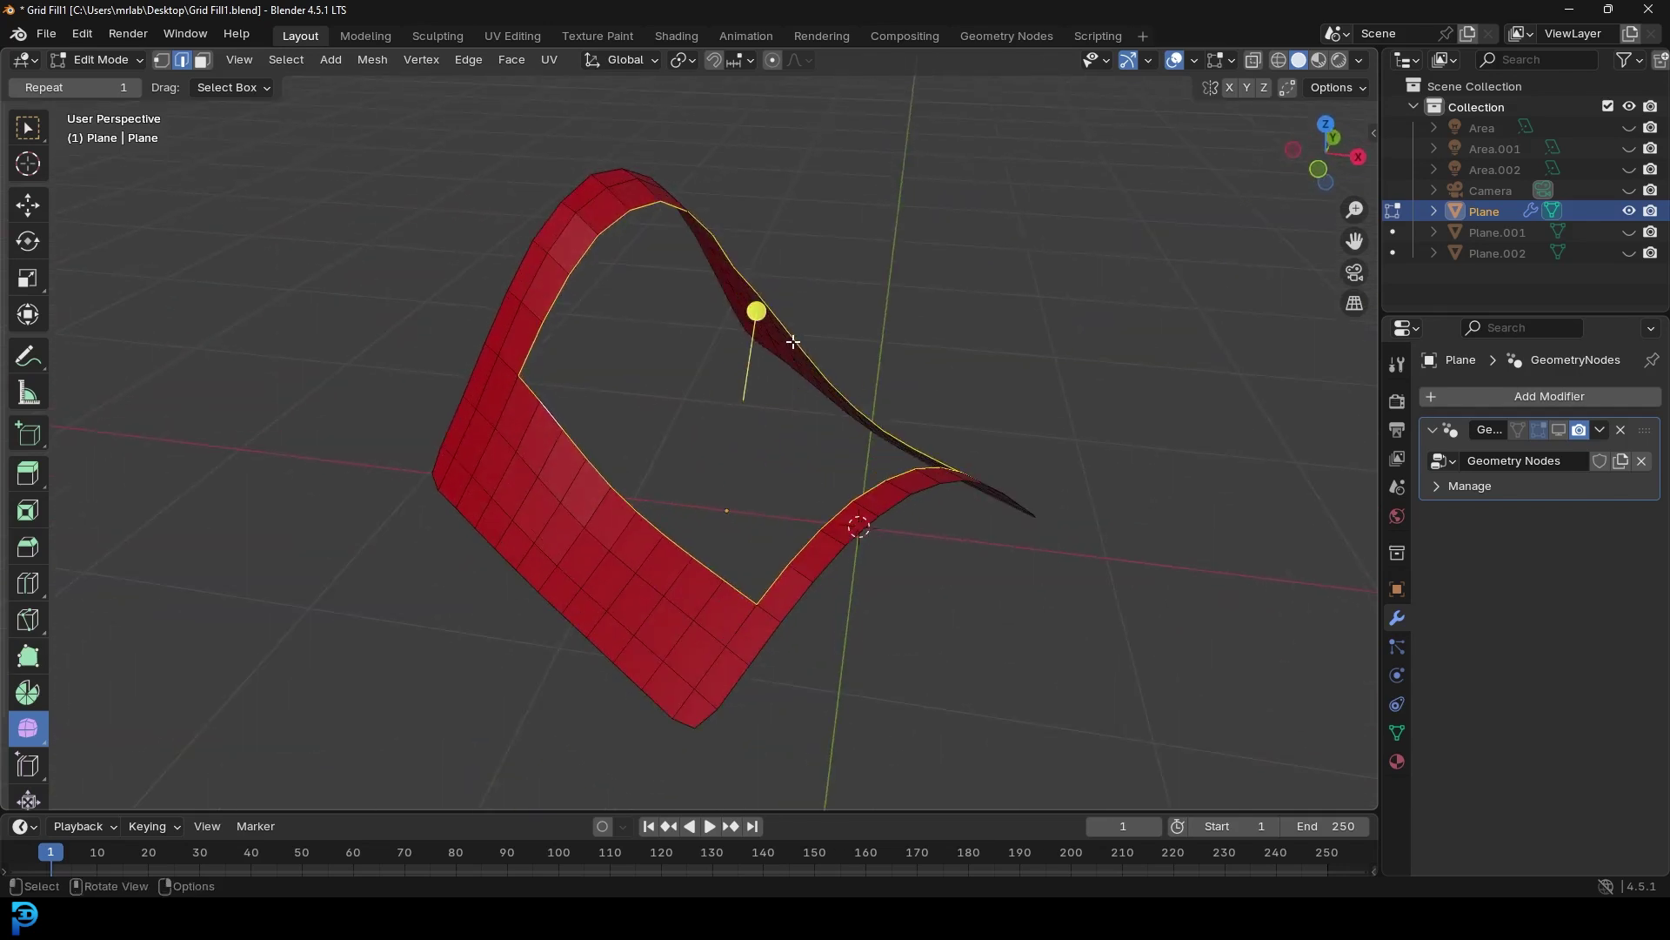
{"action": "key", "text": "ctrl+f"}
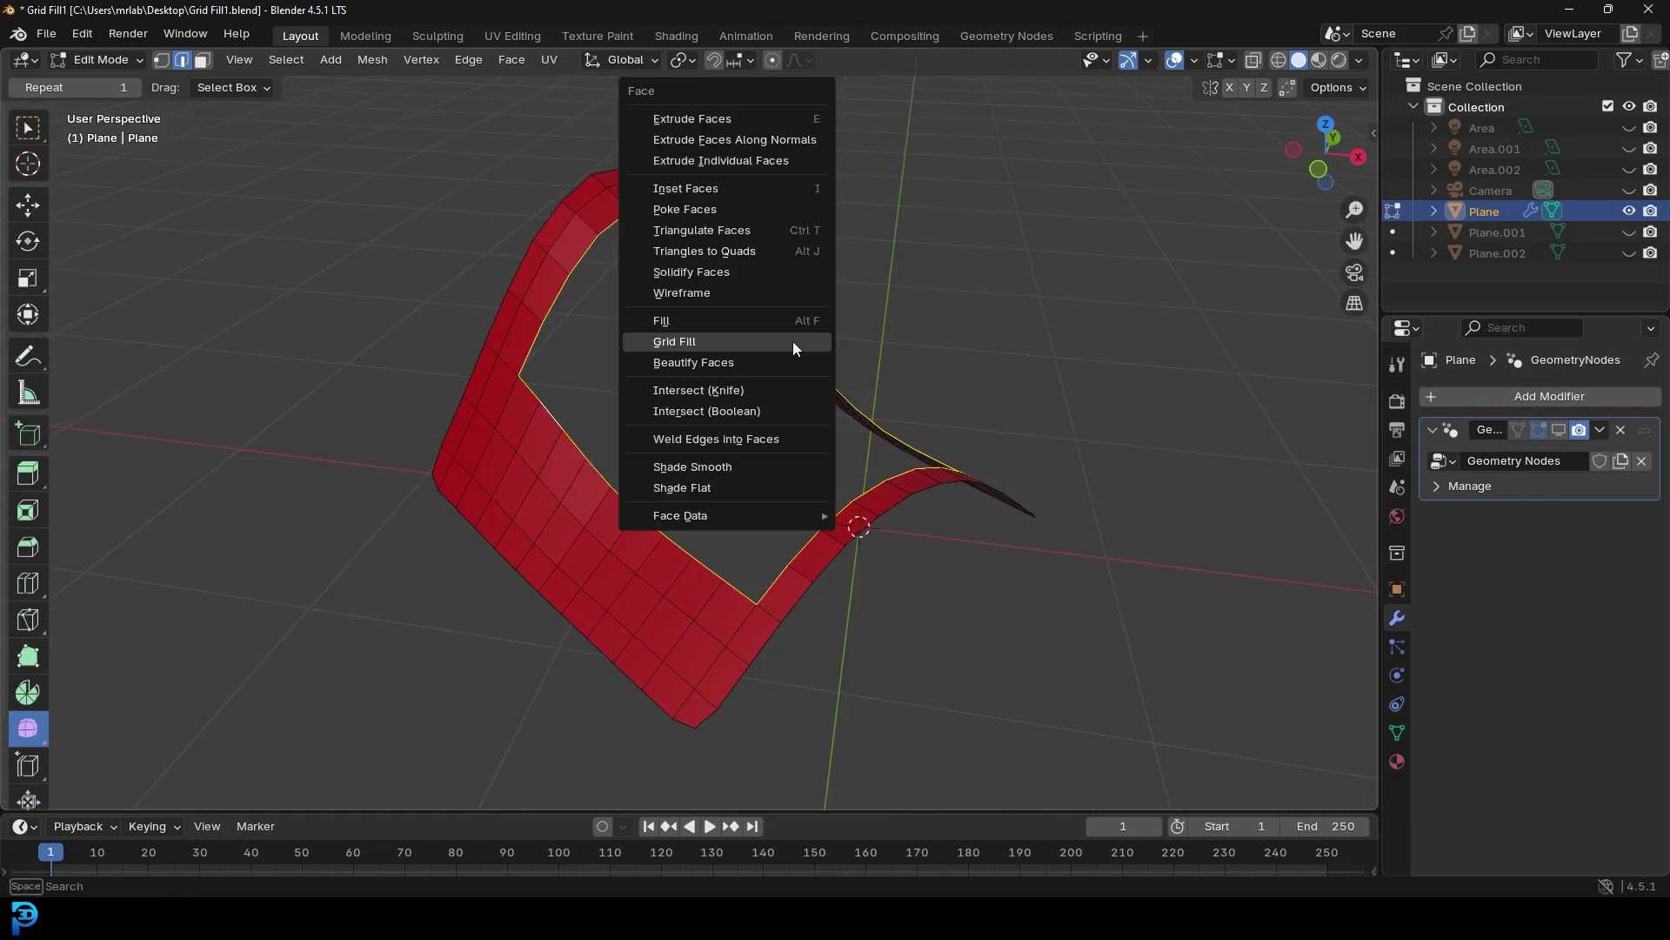
{"action": "left_click", "coordinate": [648, 342]}
{"action": "mouse_move", "coordinate": [943, 399]}
{"action": "middle_mouse_down"}
{"action": "mouse_move", "coordinate": [845, 434]}
{"action": "mouse_move", "coordinate": [959, 387]}
{"action": "middle_mouse_up"}
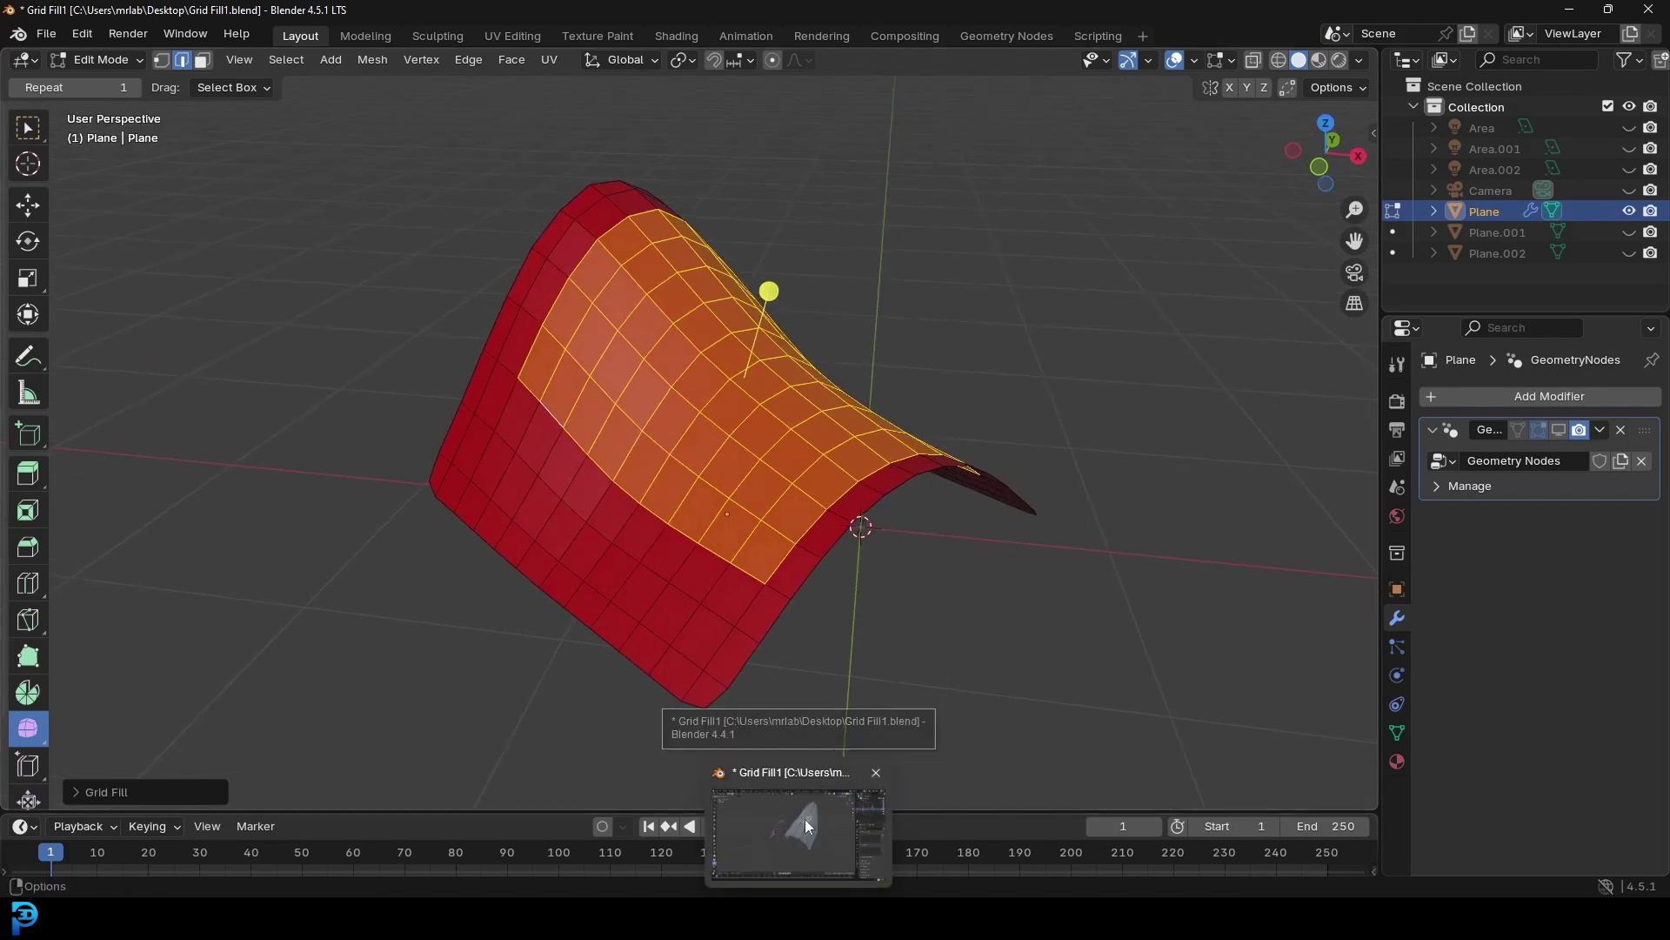
Switch to the Blender 4.4.1 window and turn off the viewport display of the plane's Geometry Nodes modifier.
{"action": "left_click", "coordinate": [797, 815]}
{"action": "middle_click_drag", "start_coordinate": [582, 416], "coordinate": [652, 463]}
{"action": "scroll", "coordinate": [653, 462], "scroll_direction": "up", "scroll_amount": 6}
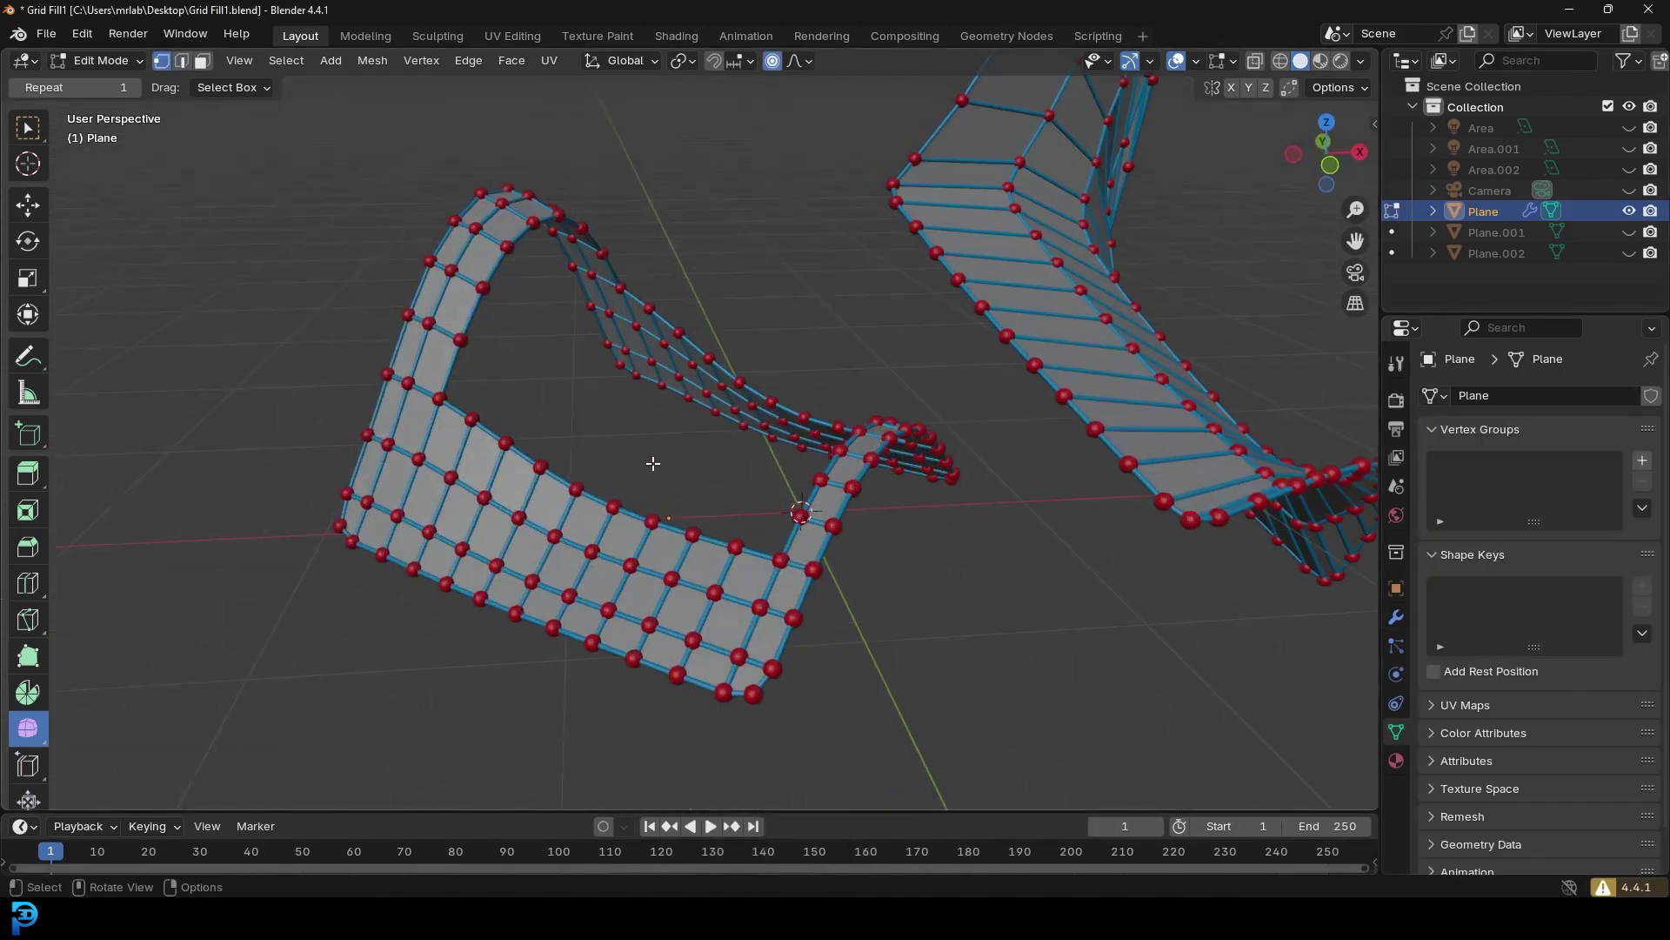
{"action": "left_click", "coordinate": [1397, 617]}
{"action": "scroll", "coordinate": [635, 515], "scroll_direction": "up", "scroll_amount": 1}
{"action": "scroll", "coordinate": [635, 515], "scroll_direction": "up", "scroll_amount": 2}
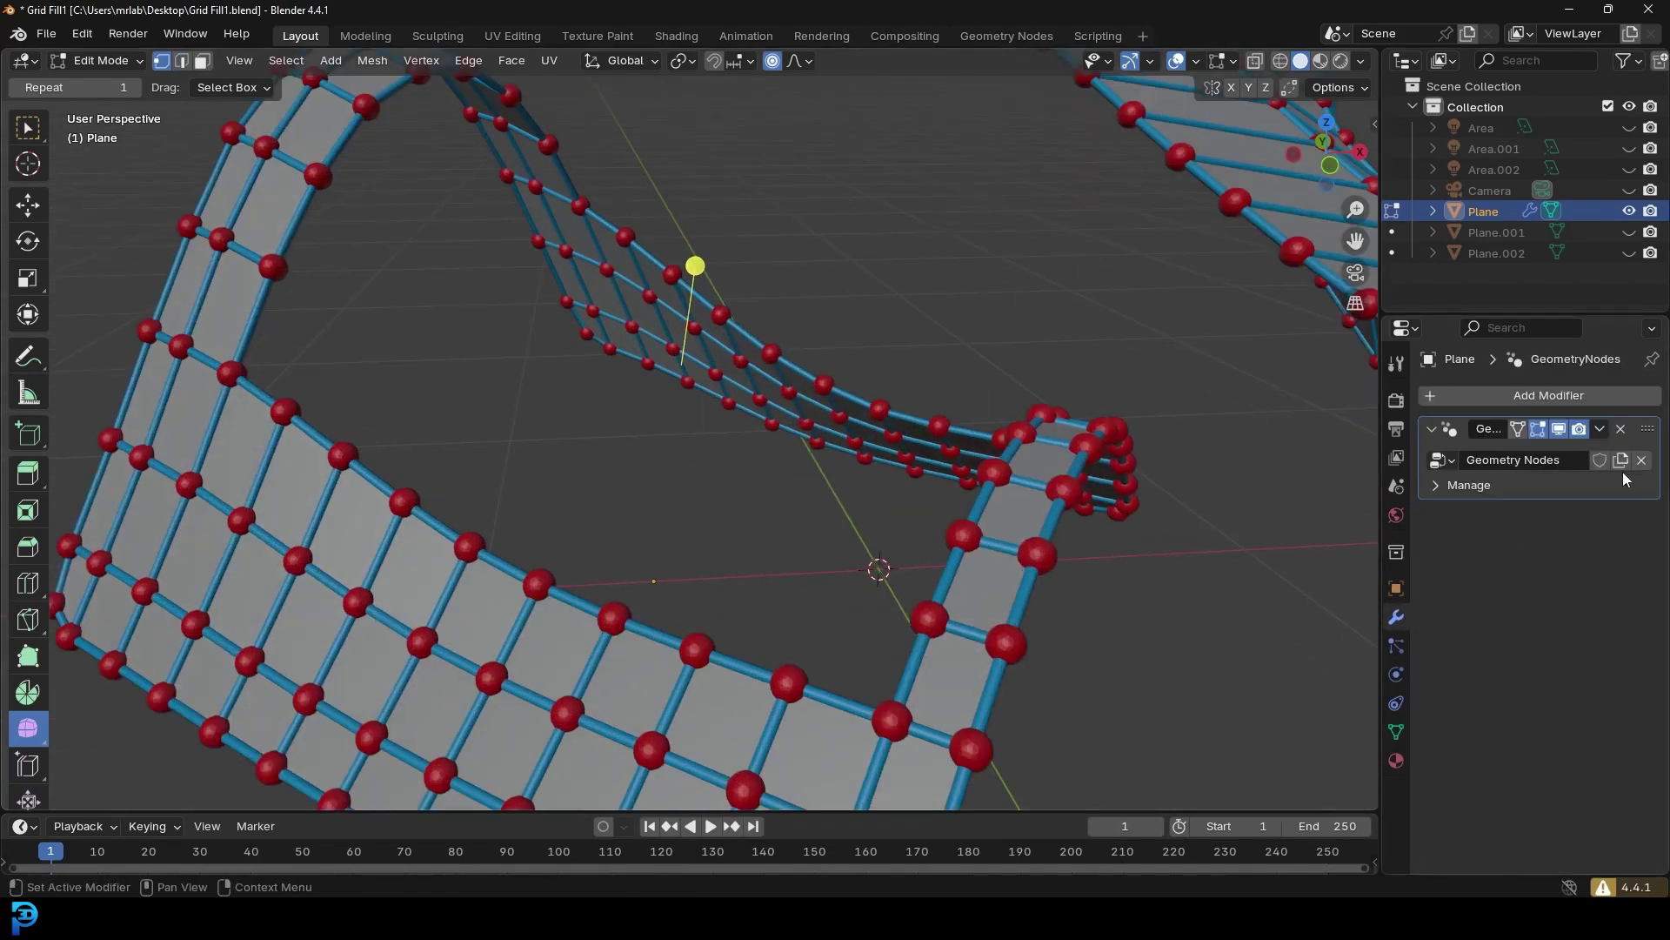
{"action": "left_click", "coordinate": [1559, 428]}
Grid fill the selected inner boundary loop of the curved frame mesh.
{"action": "middle_click_drag", "start_coordinate": [943, 455], "coordinate": [782, 522]}
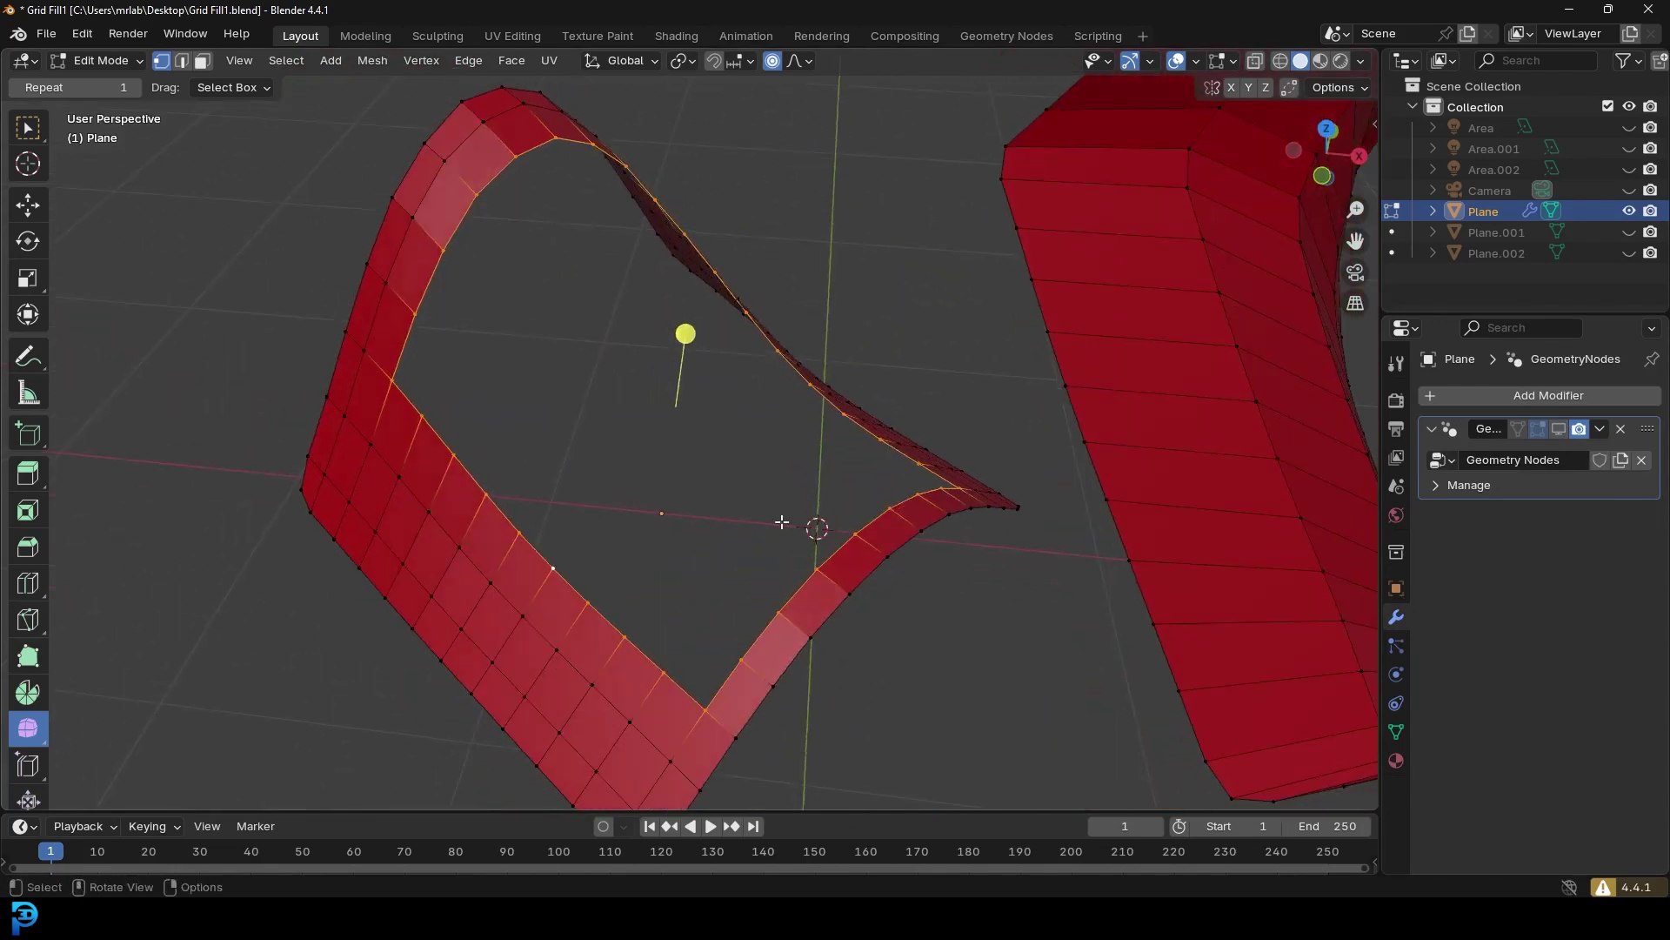
{"action": "middle_click_drag", "start_coordinate": [571, 585], "coordinate": [670, 508]}
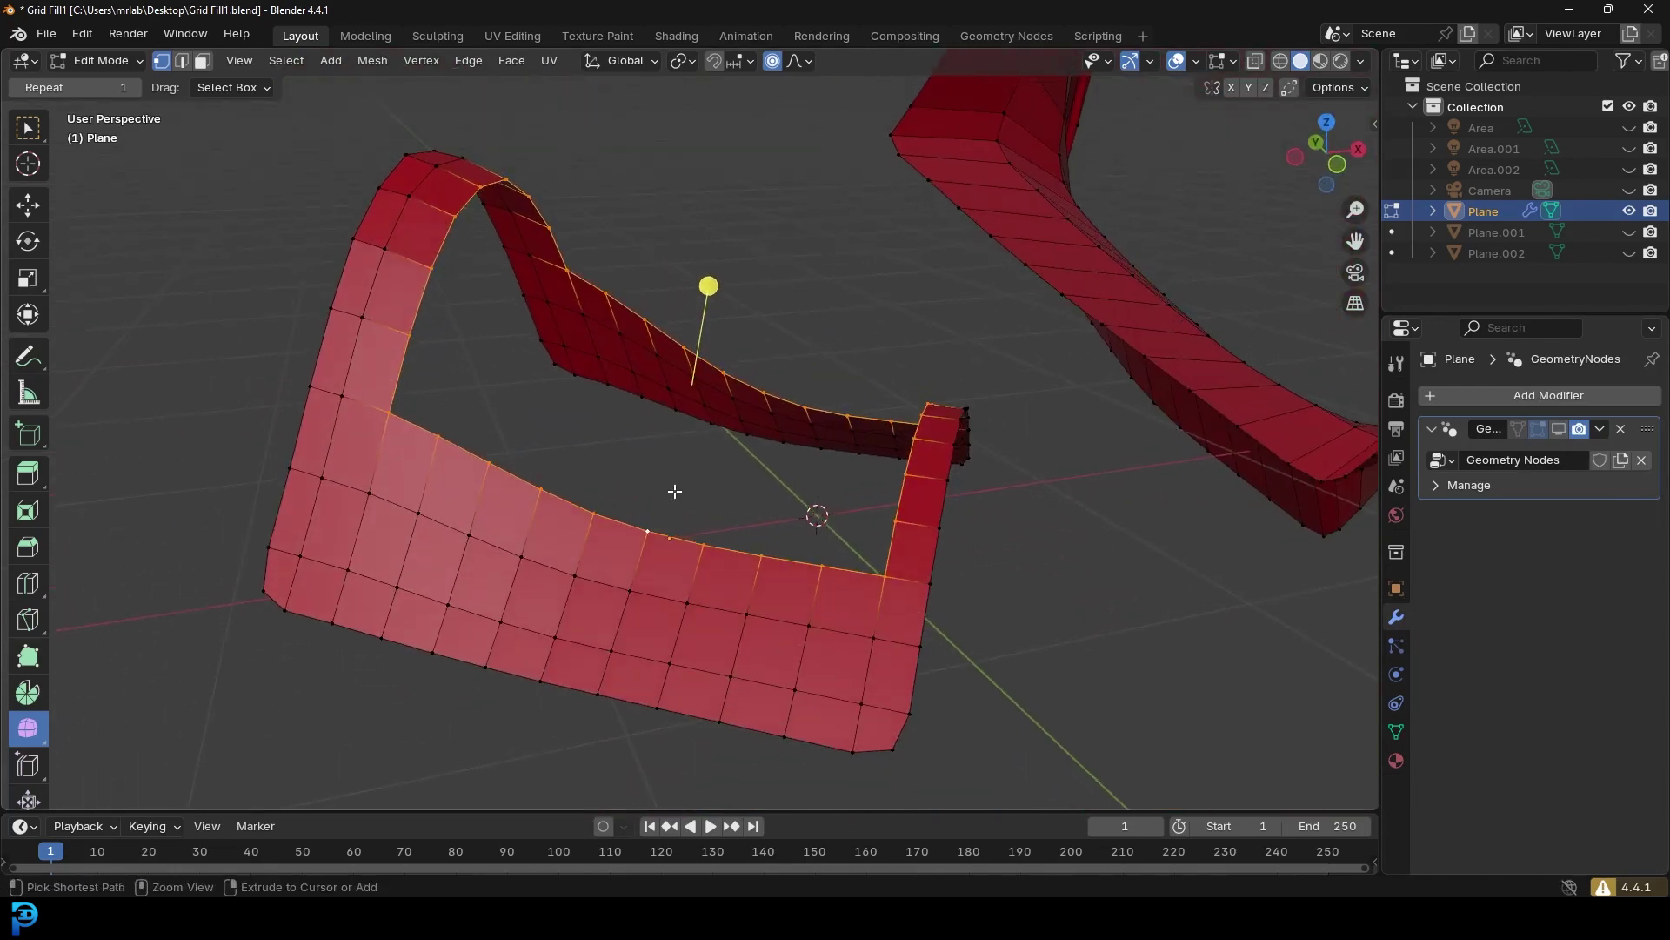
{"action": "key", "text": "ctrl+f"}
{"action": "left_click", "coordinate": [675, 491]}
{"action": "mouse_move", "coordinate": [675, 491]}
{"action": "middle_mouse_down"}
{"action": "mouse_move", "coordinate": [758, 462]}
{"action": "mouse_move", "coordinate": [654, 469]}
{"action": "middle_mouse_up"}
{"action": "scroll", "coordinate": [756, 462], "scroll_direction": "up", "scroll_amount": 3}
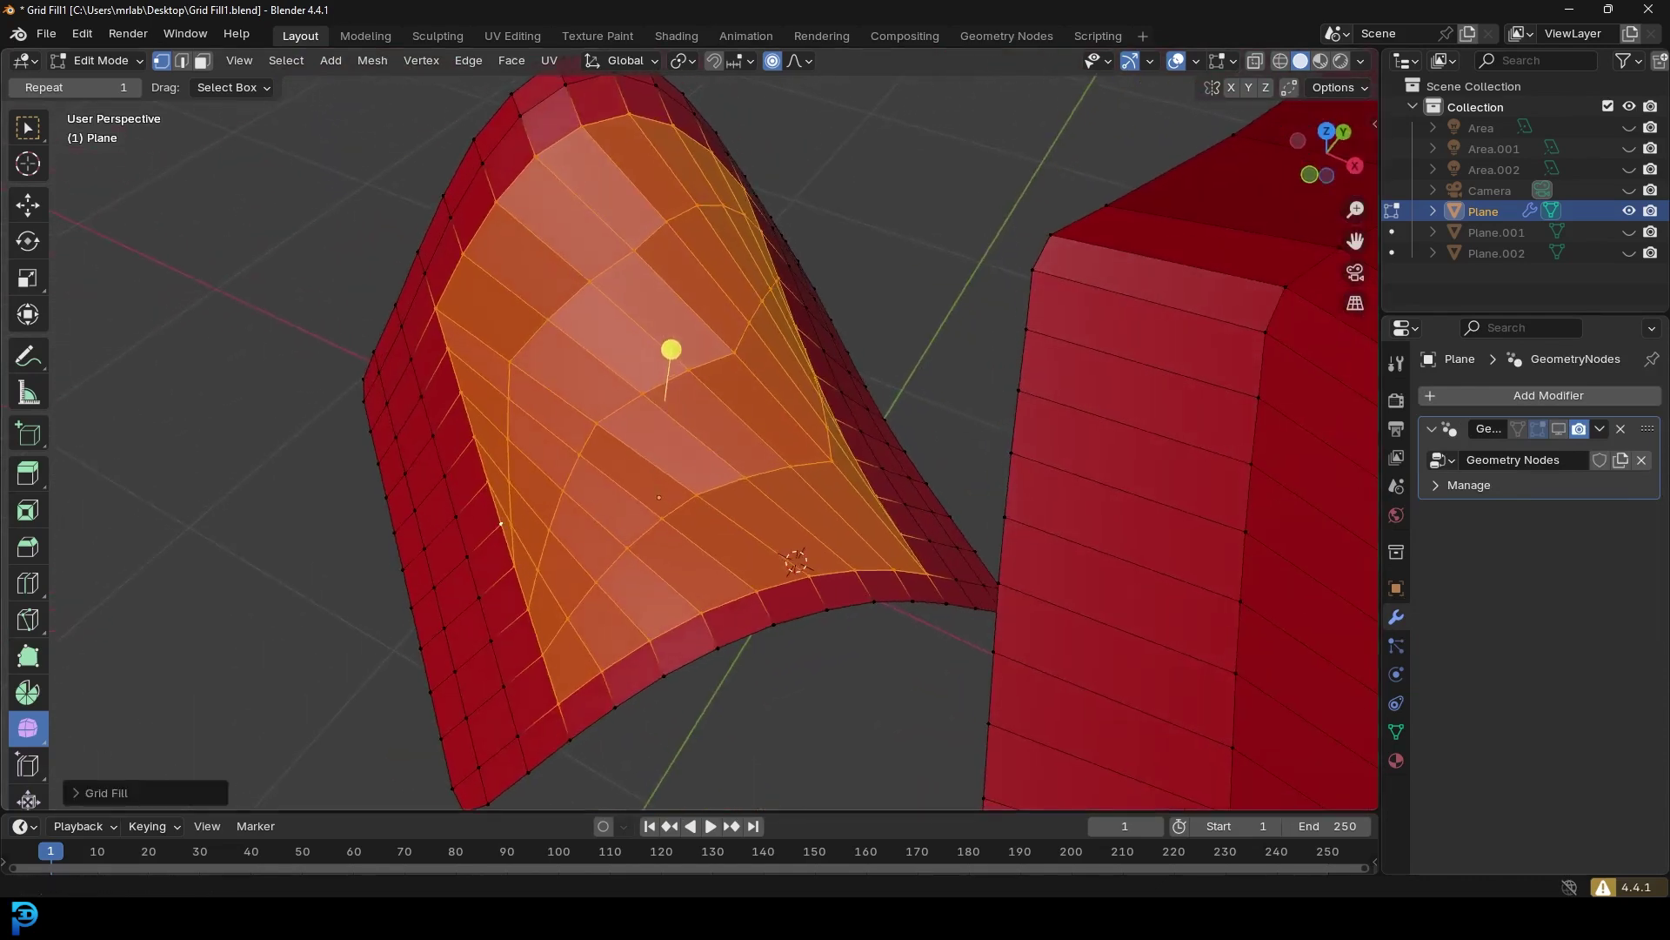
Raise the Grid Fill span to 8, set the offset to 2, and increase the span further.
{"action": "left_click", "coordinate": [77, 793]}
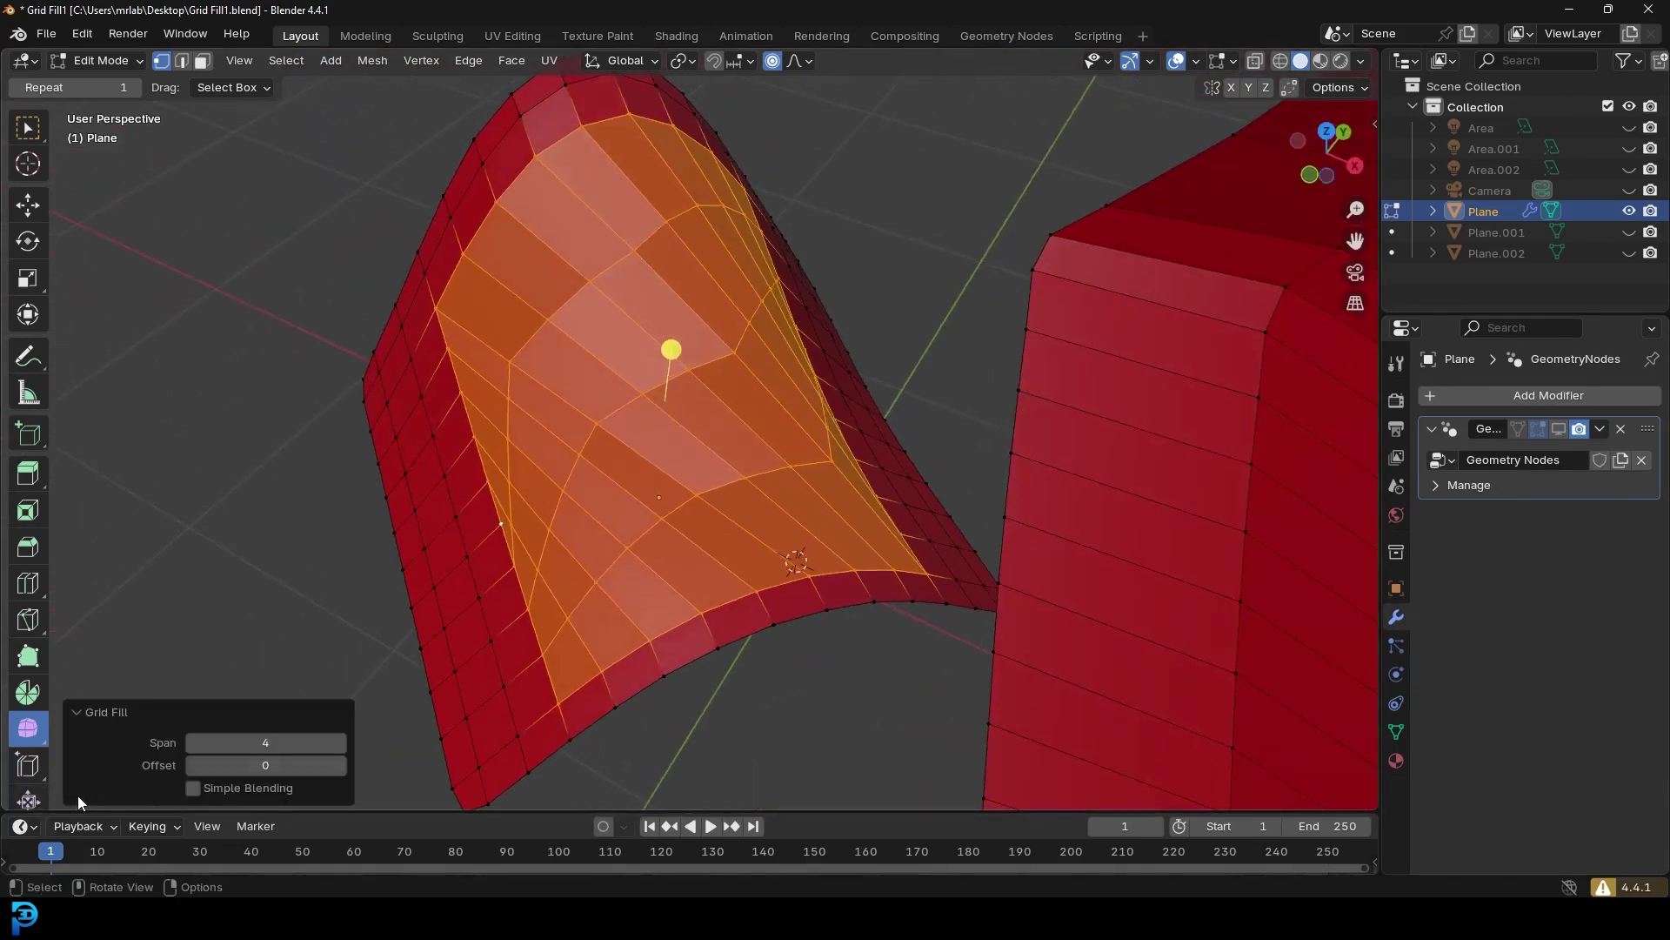
{"action": "left_click", "coordinate": [339, 745]}
{"action": "left_click", "coordinate": [339, 745]}
{"action": "left_click", "coordinate": [339, 745]}
{"action": "left_click", "coordinate": [339, 744]}
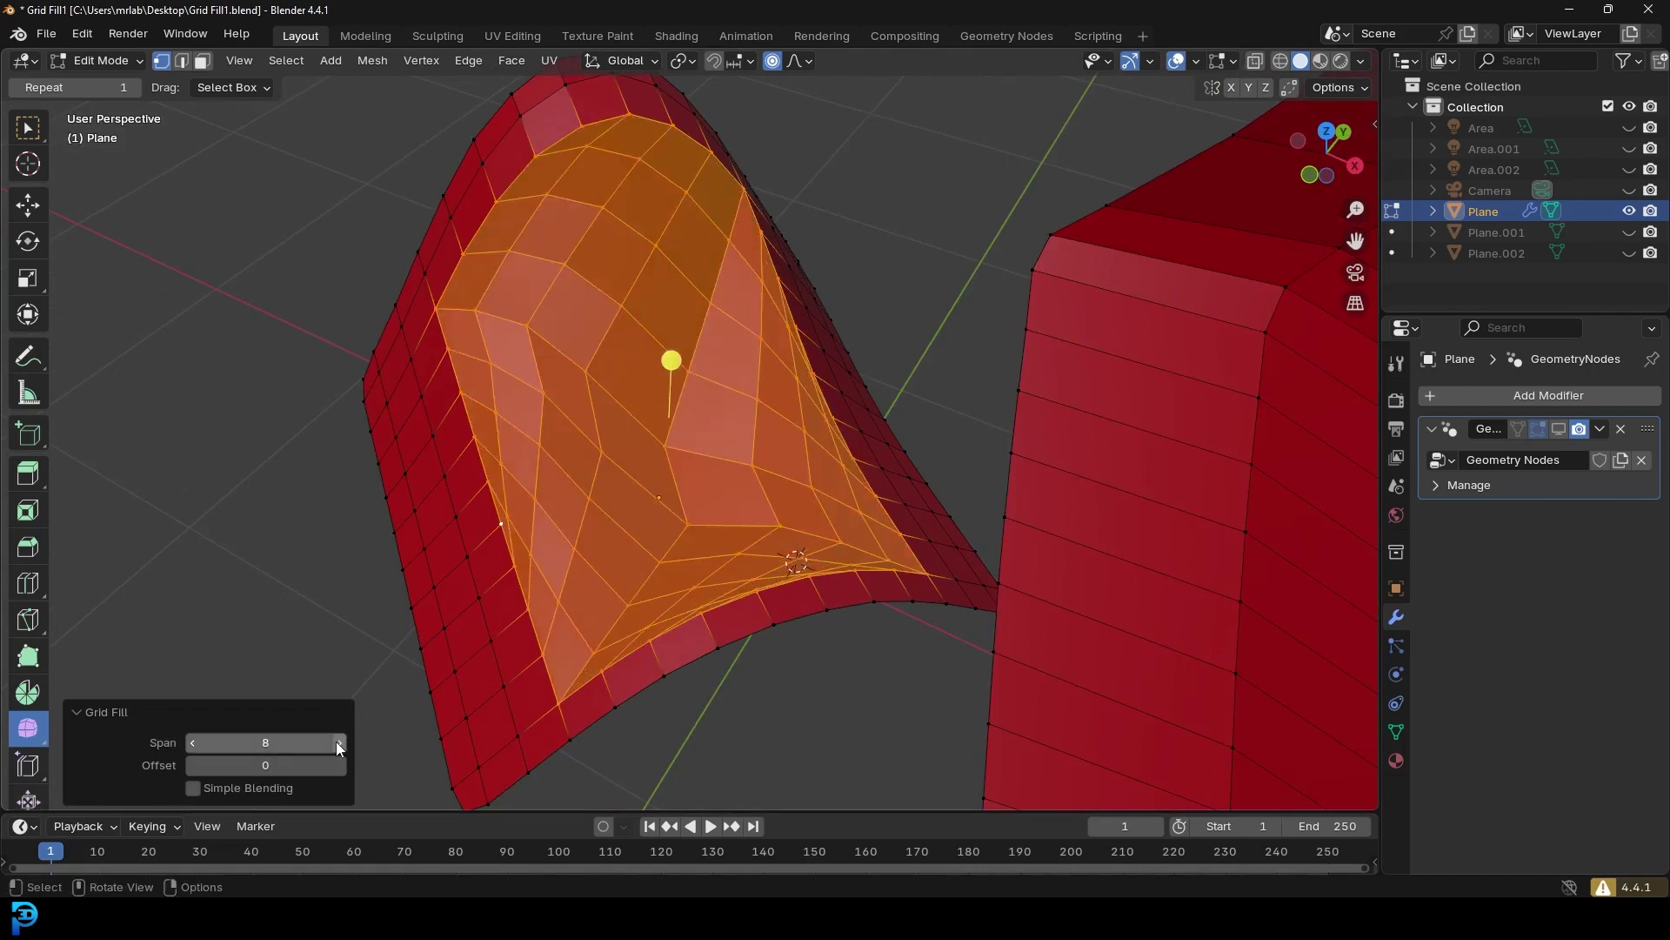
{"action": "left_click", "coordinate": [340, 765]}
{"action": "left_click", "coordinate": [340, 766]}
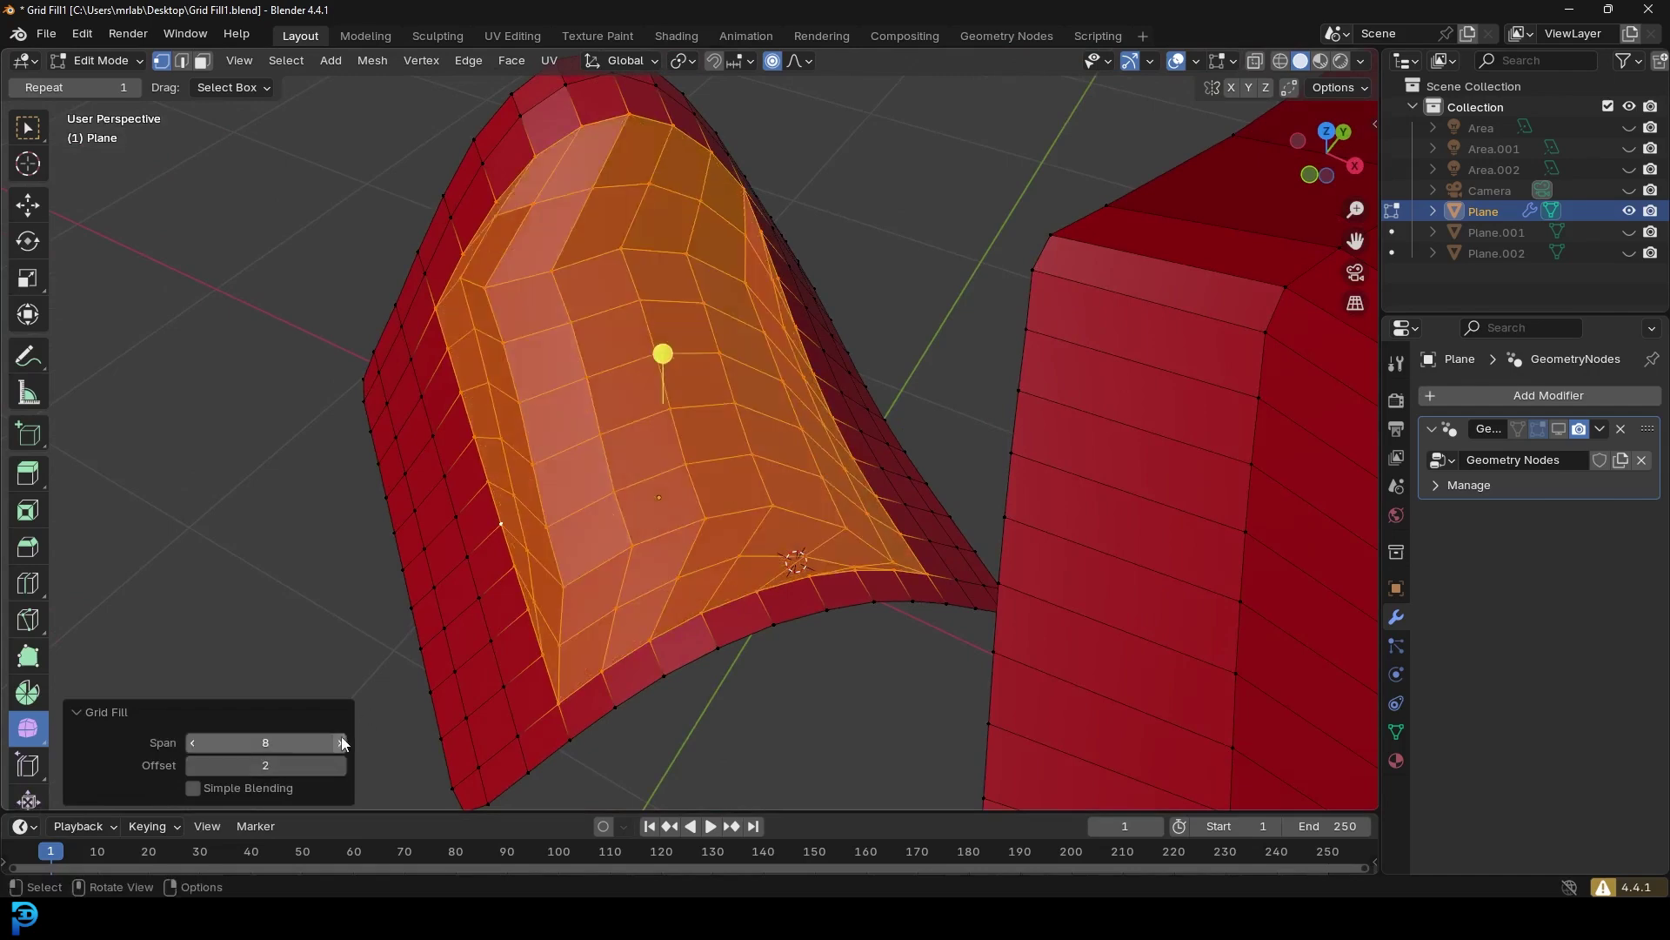
{"action": "left_click", "coordinate": [341, 742]}
{"action": "left_click", "coordinate": [341, 743]}
Undo the grid fill inside the curved frame mesh.
{"action": "scroll", "coordinate": [731, 461], "scroll_direction": "down", "scroll_amount": 4}
{"action": "middle_click_drag", "start_coordinate": [722, 461], "coordinate": [848, 483]}
{"action": "scroll", "coordinate": [790, 442], "scroll_direction": "up", "scroll_amount": 2}
{"action": "key", "text": "ctrl+z"}
Delete all vertices of the separate second mesh piece beside the curved frame.
{"action": "scroll", "coordinate": [790, 442], "scroll_direction": "down", "scroll_amount": 4}
{"action": "scroll", "coordinate": [848, 483], "scroll_direction": "up", "scroll_amount": 3}
{"action": "left_click", "coordinate": [1067, 605]}
{"action": "scroll", "coordinate": [960, 551], "scroll_direction": "down", "scroll_amount": 3}
{"action": "middle_click_drag", "start_coordinate": [960, 551], "coordinate": [936, 500]}
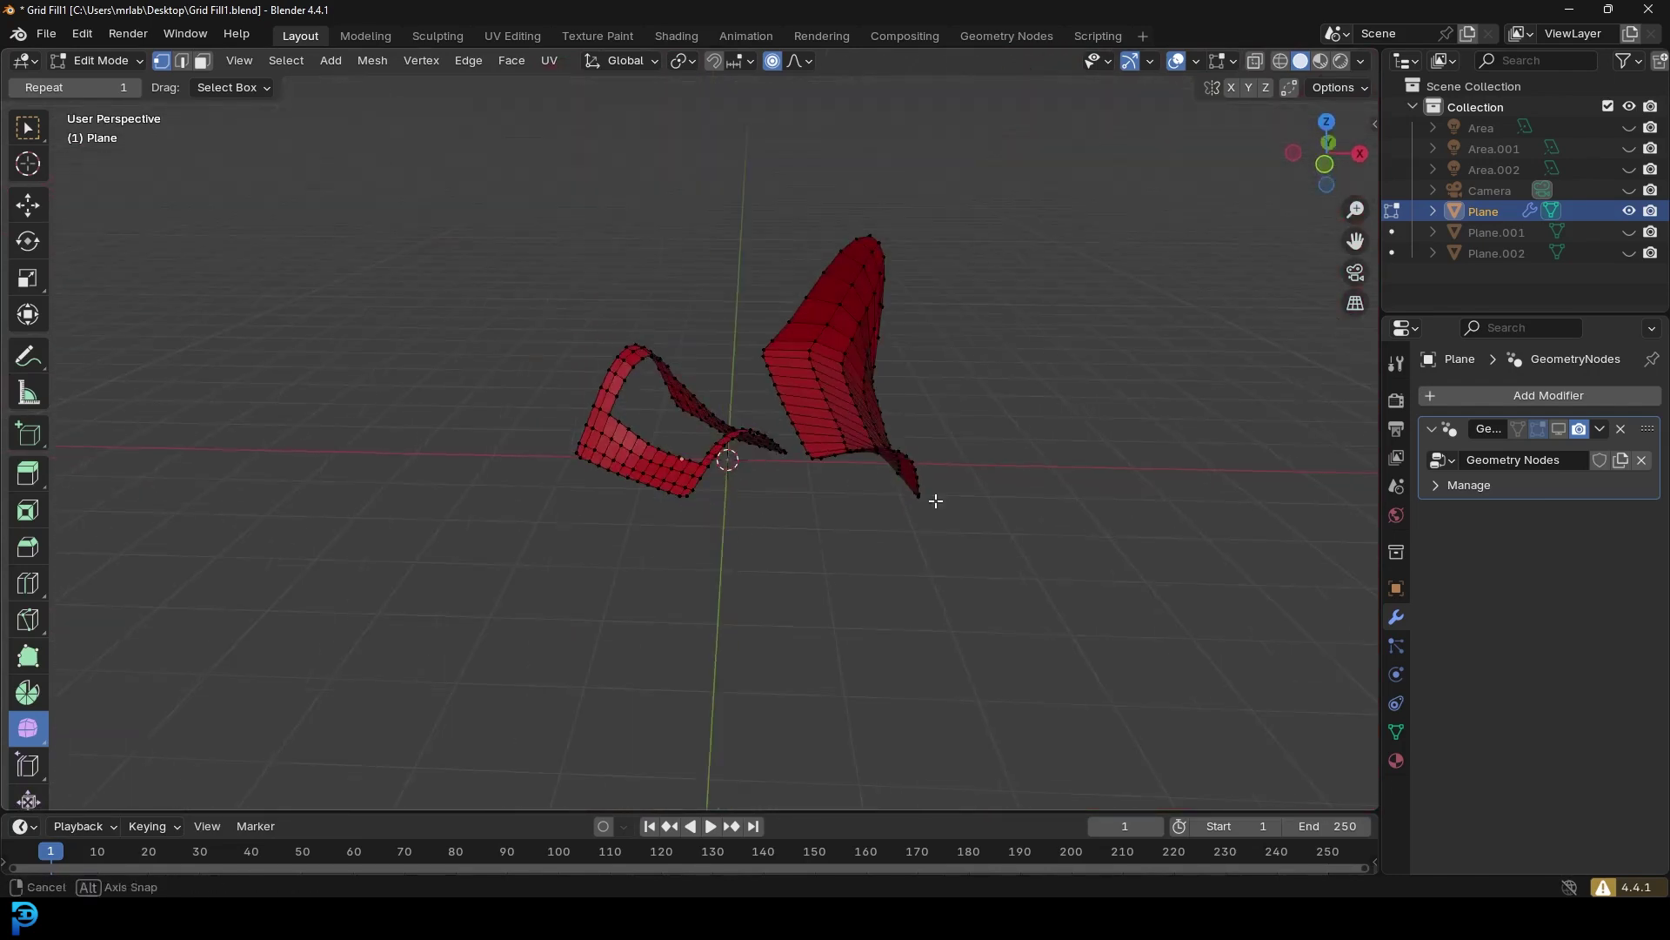
{"action": "left_click_drag", "start_coordinate": [994, 579], "coordinate": [804, 234]}
{"action": "key", "text": "x"}
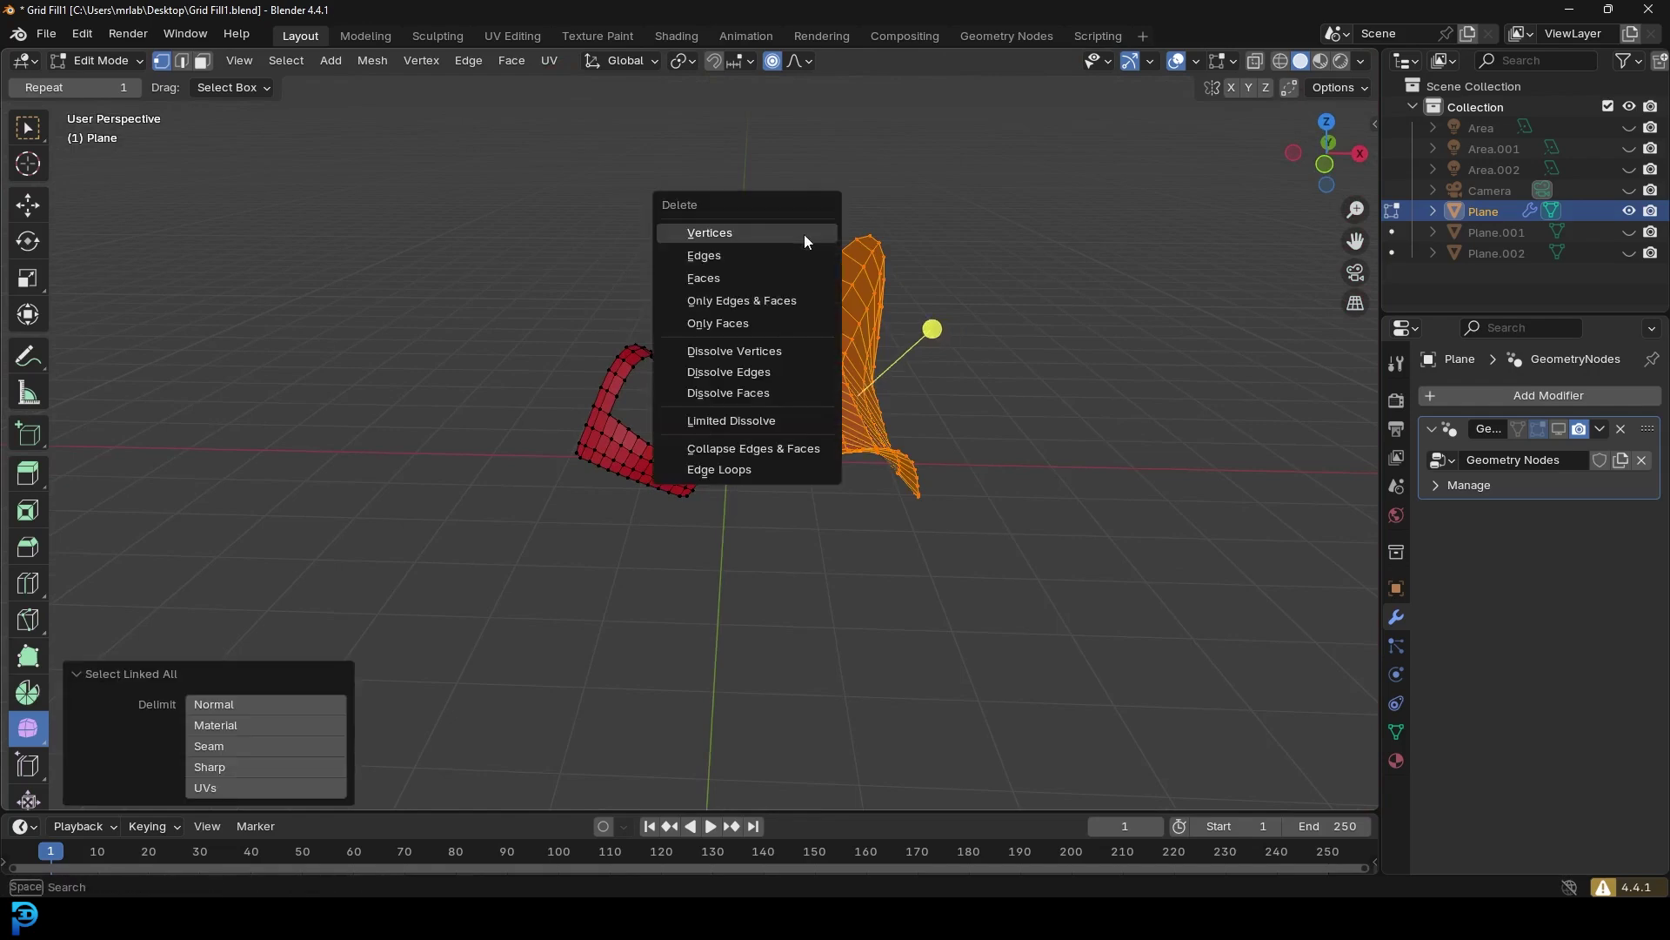
{"action": "left_click", "coordinate": [804, 233]}
Duplicate the frame's outer boundary loop in the front view, offsetting the copy about 2.15 m in X and 0.95 m in Z.
{"action": "scroll", "coordinate": [777, 298], "scroll_direction": "up", "scroll_amount": 3}
{"action": "left_click", "coordinate": [606, 566], "text": "alt"}
{"action": "middle_click_drag", "start_coordinate": [731, 533], "coordinate": [637, 576]}
{"action": "left_click", "coordinate": [814, 594], "text": "alt+shift"}
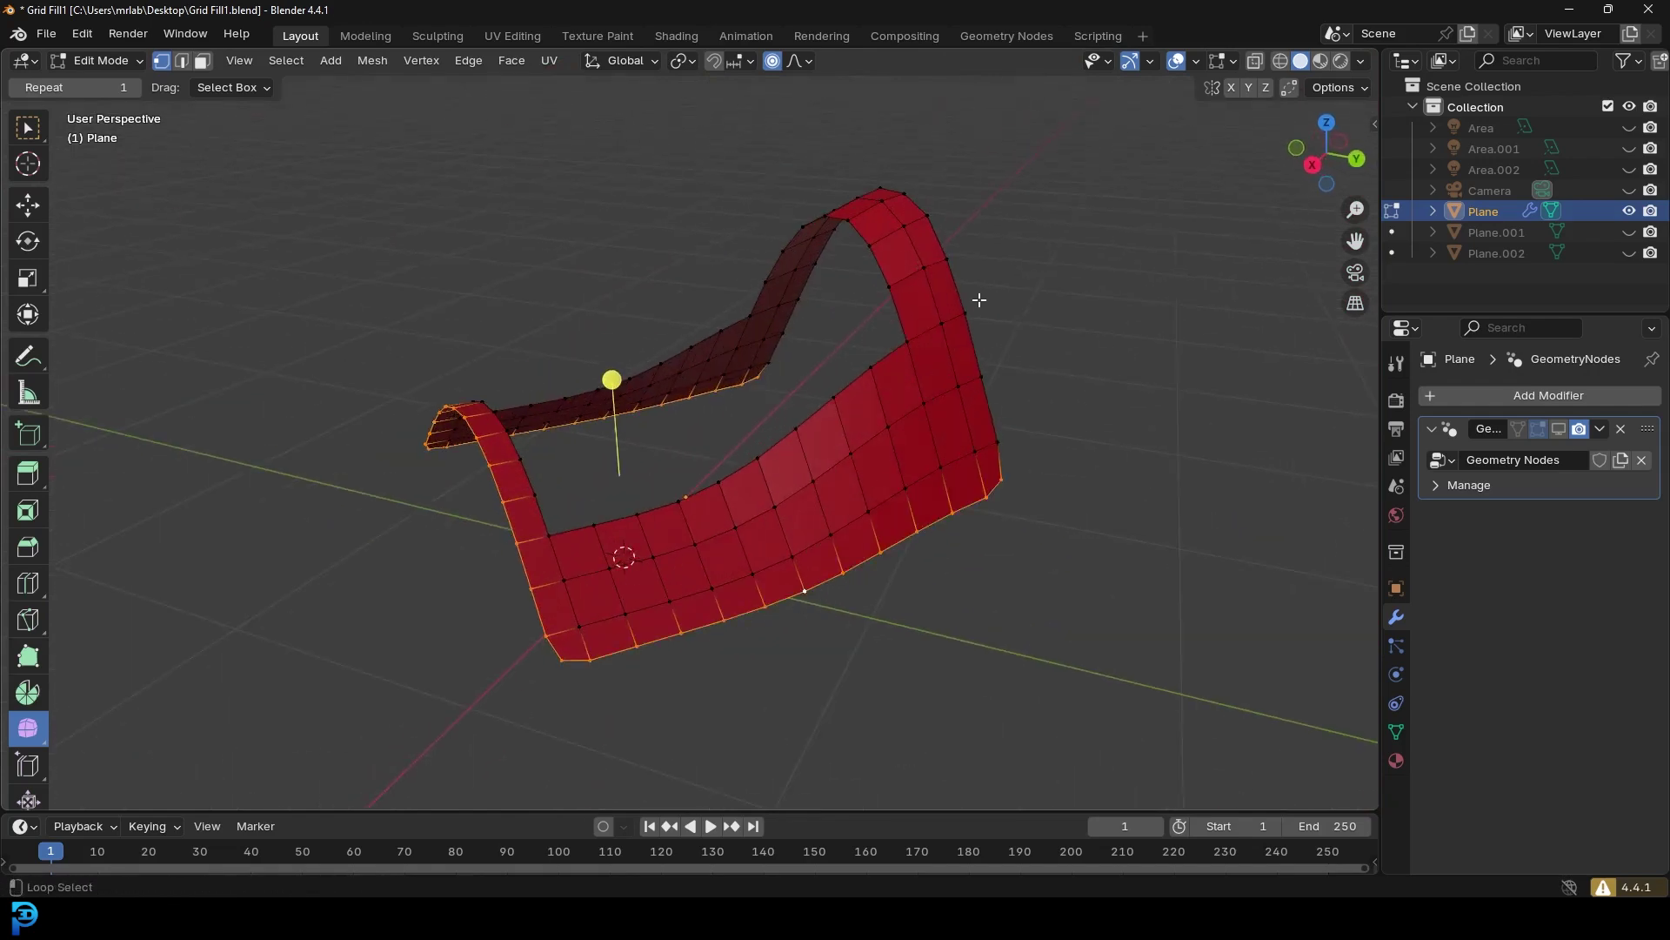
{"action": "left_click", "coordinate": [974, 287], "text": "alt+shift"}
{"action": "scroll", "coordinate": [922, 330], "scroll_direction": "down", "scroll_amount": 4}
{"action": "middle_click_drag", "start_coordinate": [722, 408], "coordinate": [946, 396]}
{"action": "key", "text": "KP_1"}
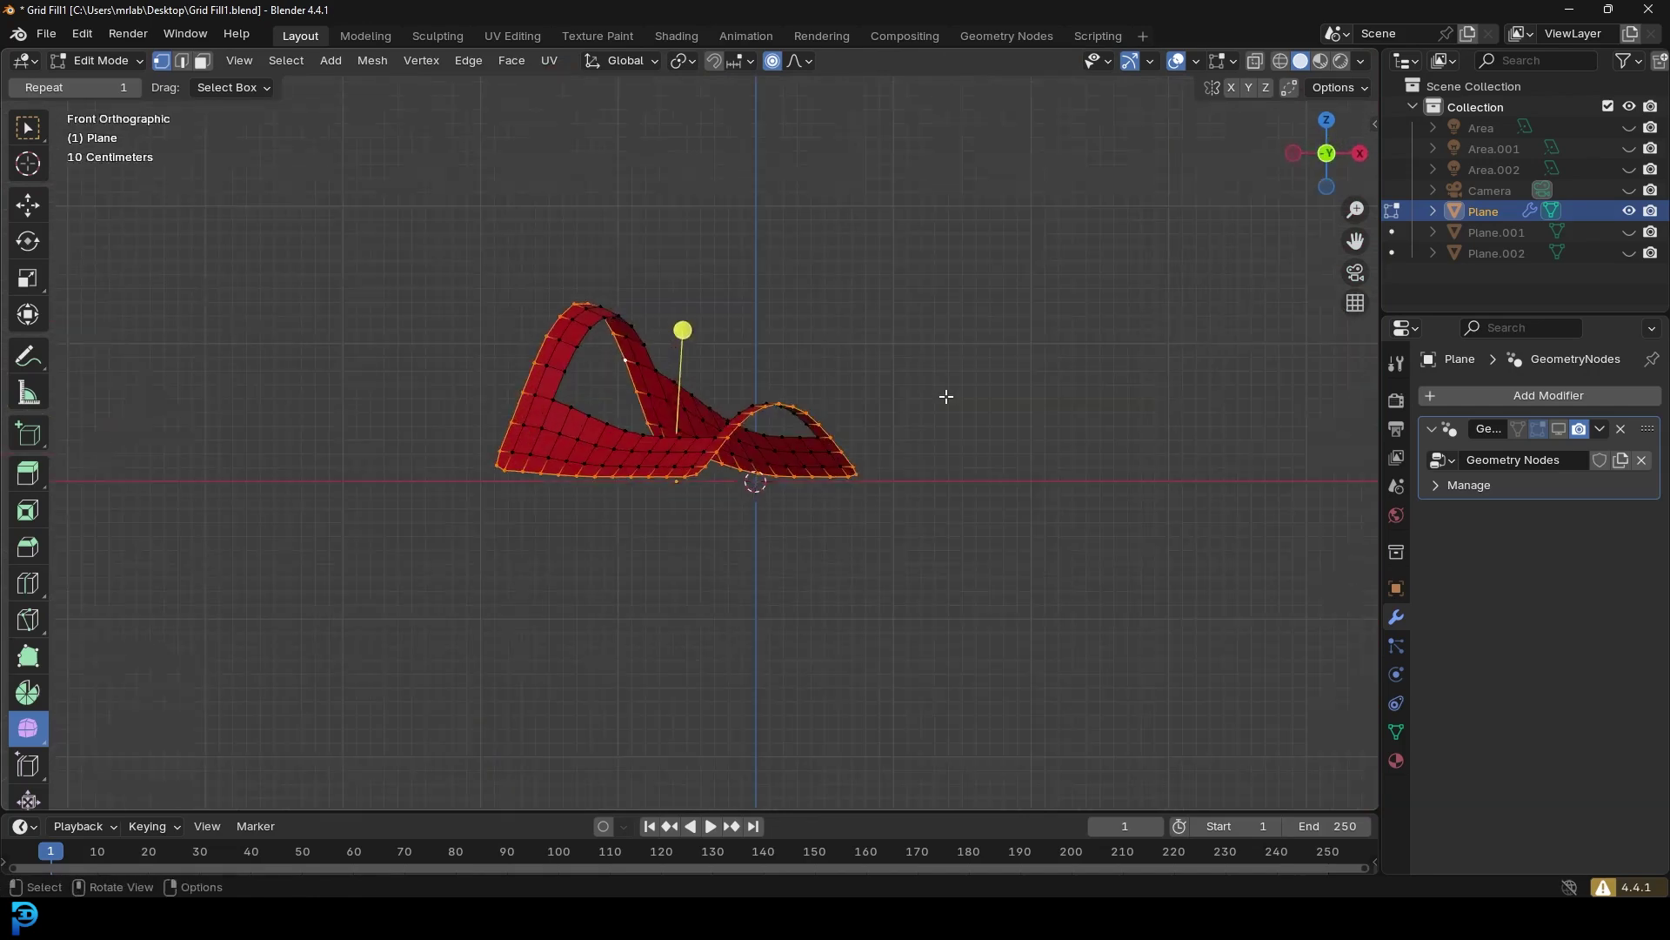
{"action": "key", "text": "shift+d"}
{"action": "left_click", "coordinate": [1091, 332]}
Limit proportional editing to connected geometry and rotate the duplicated loop into a steeper stance in the front view.
{"action": "key", "text": "r"}
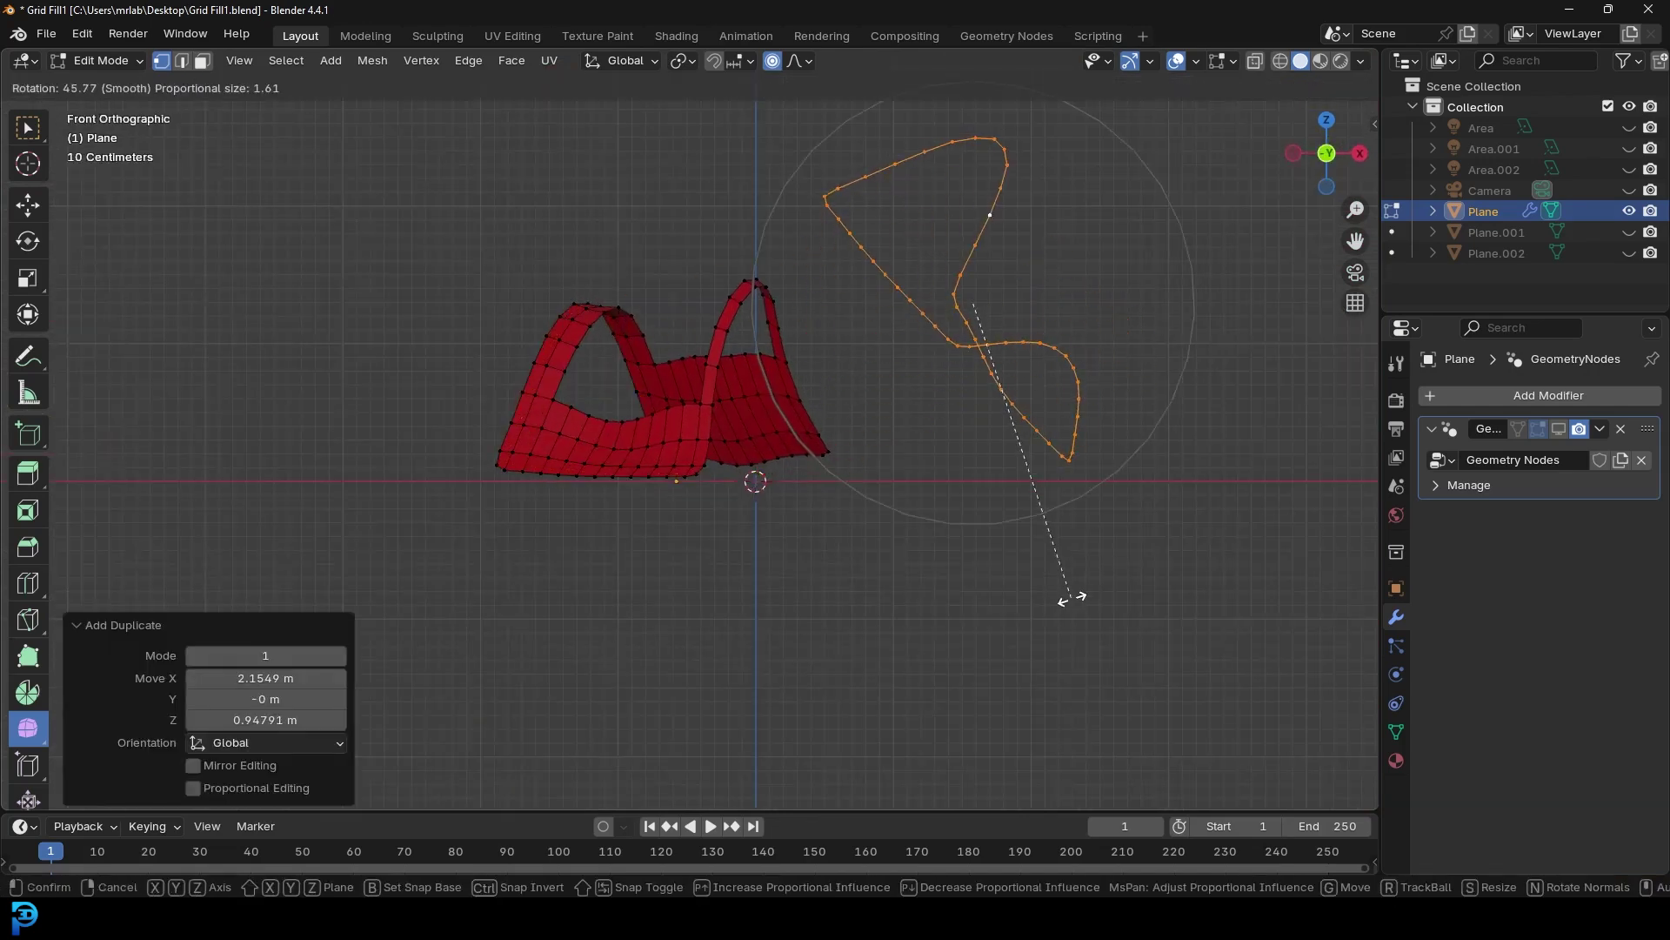
{"action": "key", "text": "Escape"}
{"action": "left_click", "coordinate": [797, 60]}
{"action": "middle_click_drag", "start_coordinate": [1073, 321], "coordinate": [1047, 433], "text": "shift"}
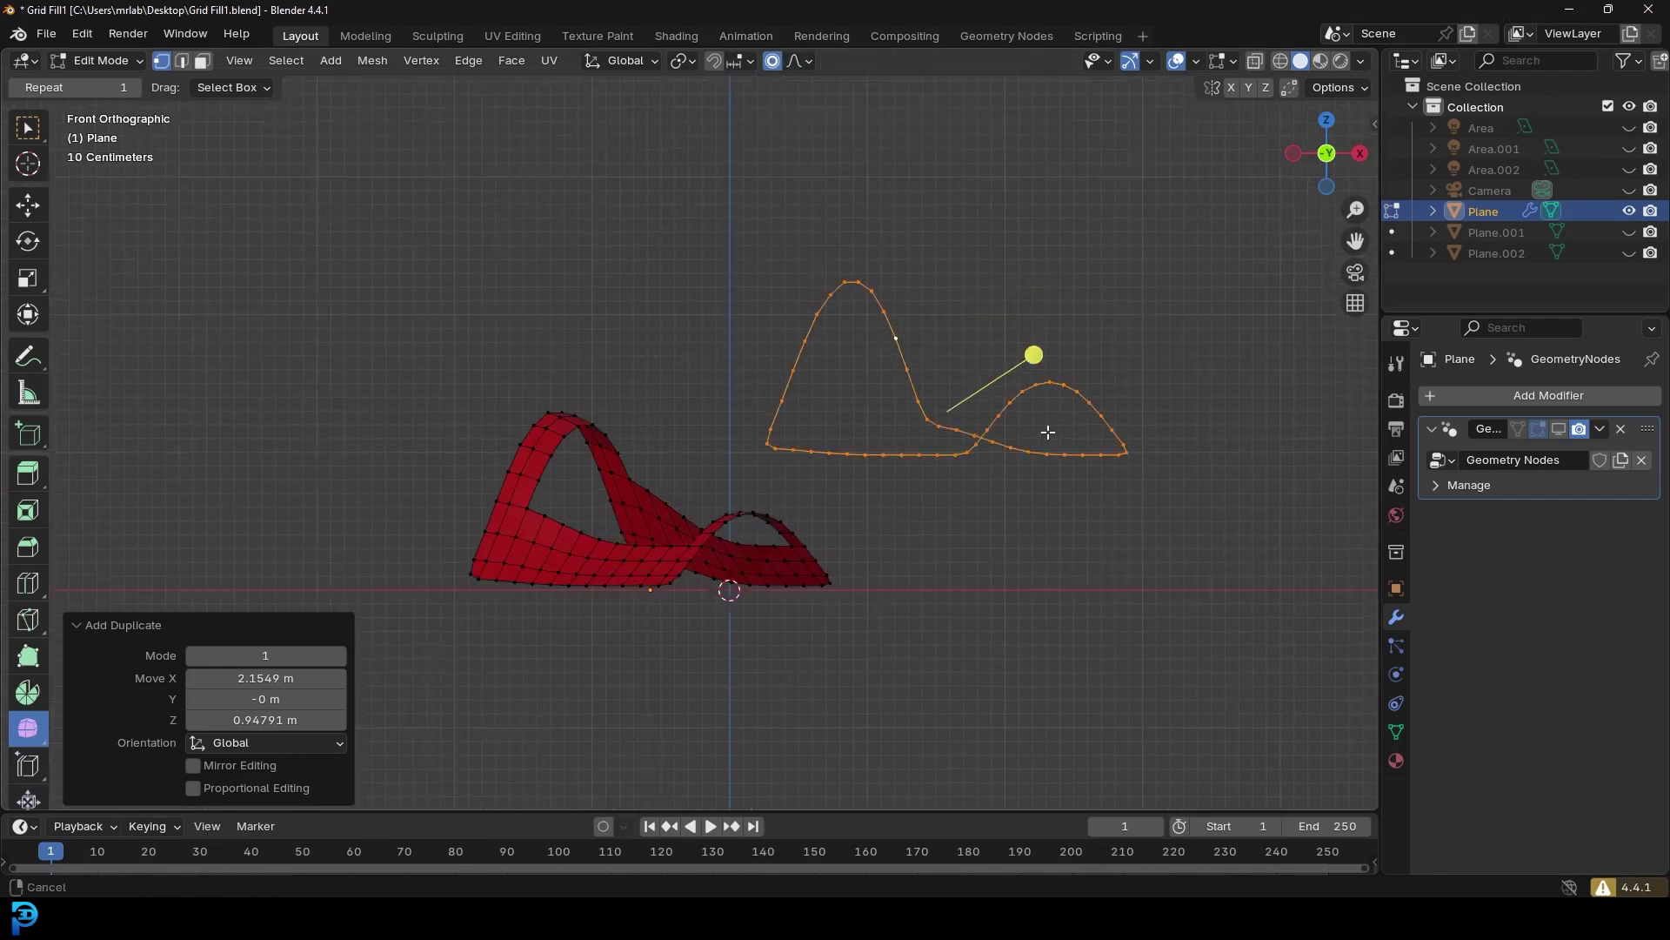
{"action": "key", "text": "r"}
{"action": "left_click", "coordinate": [1086, 580]}
Move a vertex at the loop's upper end about -0.20 m in X, 0.18 m in Y and 0.76 m in Z with proportional editing.
{"action": "middle_click_drag", "start_coordinate": [1009, 259], "coordinate": [945, 382]}
{"action": "key", "text": "g"}
{"action": "left_click", "coordinate": [1157, 244]}
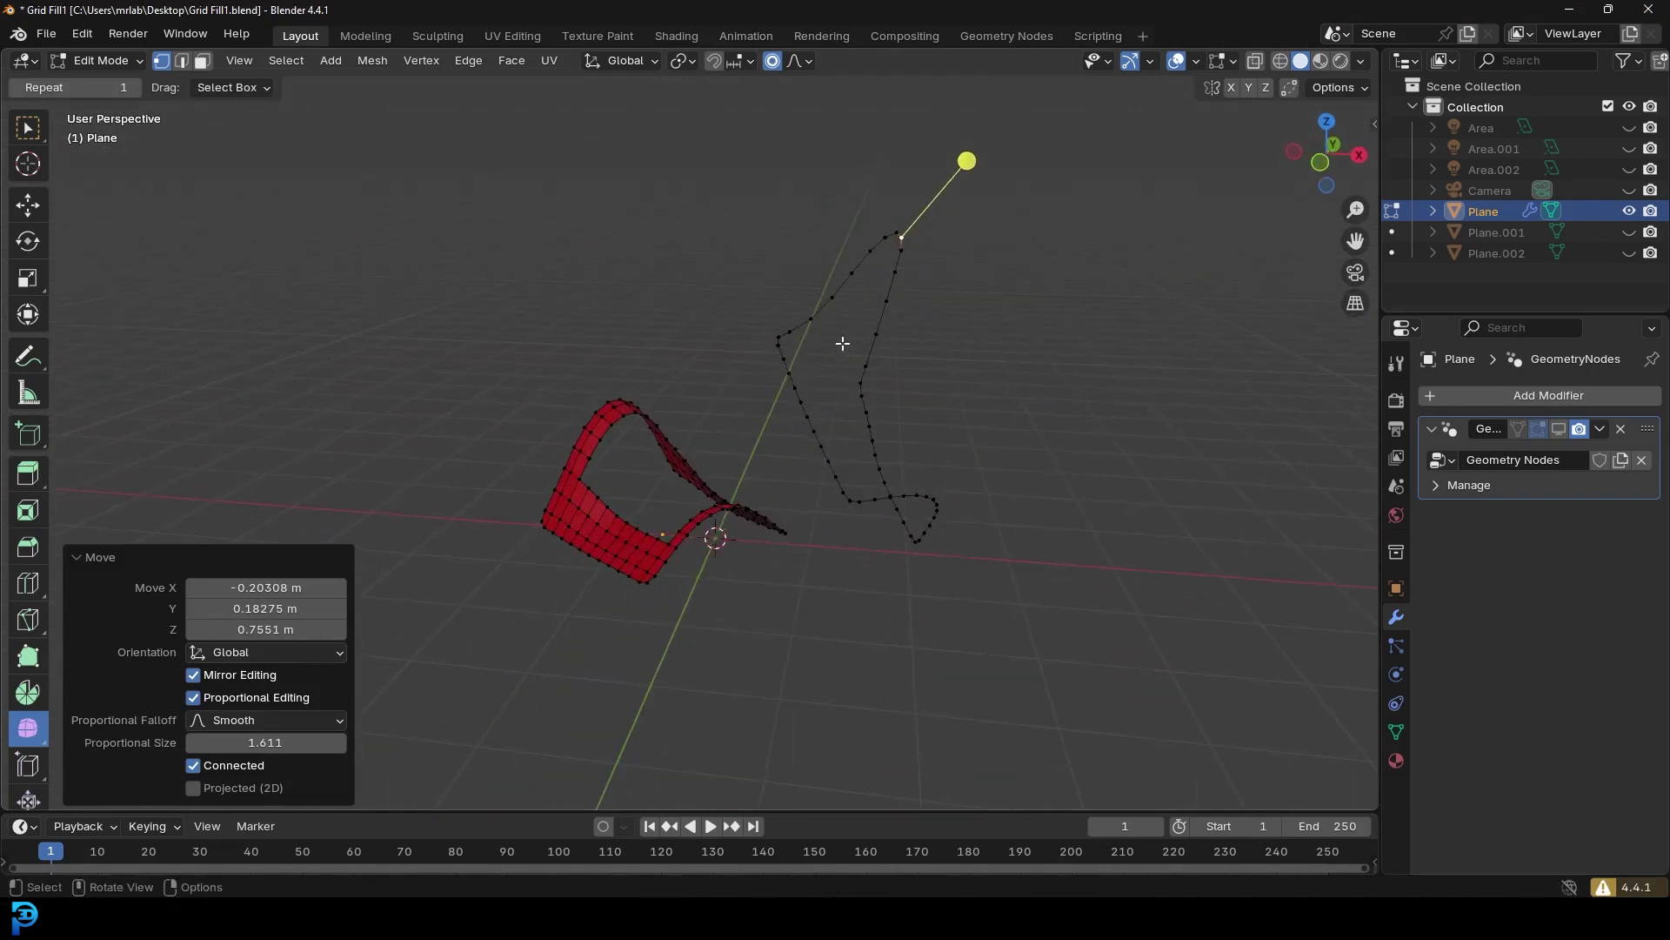
Select the whole reshaped duplicate loop and grid fill it.
{"action": "key", "text": "alt+a"}
{"action": "left_click", "coordinate": [833, 306], "text": "alt"}
{"action": "scroll", "coordinate": [948, 309], "scroll_direction": "up", "scroll_amount": 2}
{"action": "mouse_move", "coordinate": [993, 312]}
{"action": "middle_mouse_down"}
{"action": "mouse_move", "coordinate": [869, 295]}
{"action": "mouse_move", "coordinate": [1010, 331]}
{"action": "middle_mouse_up"}
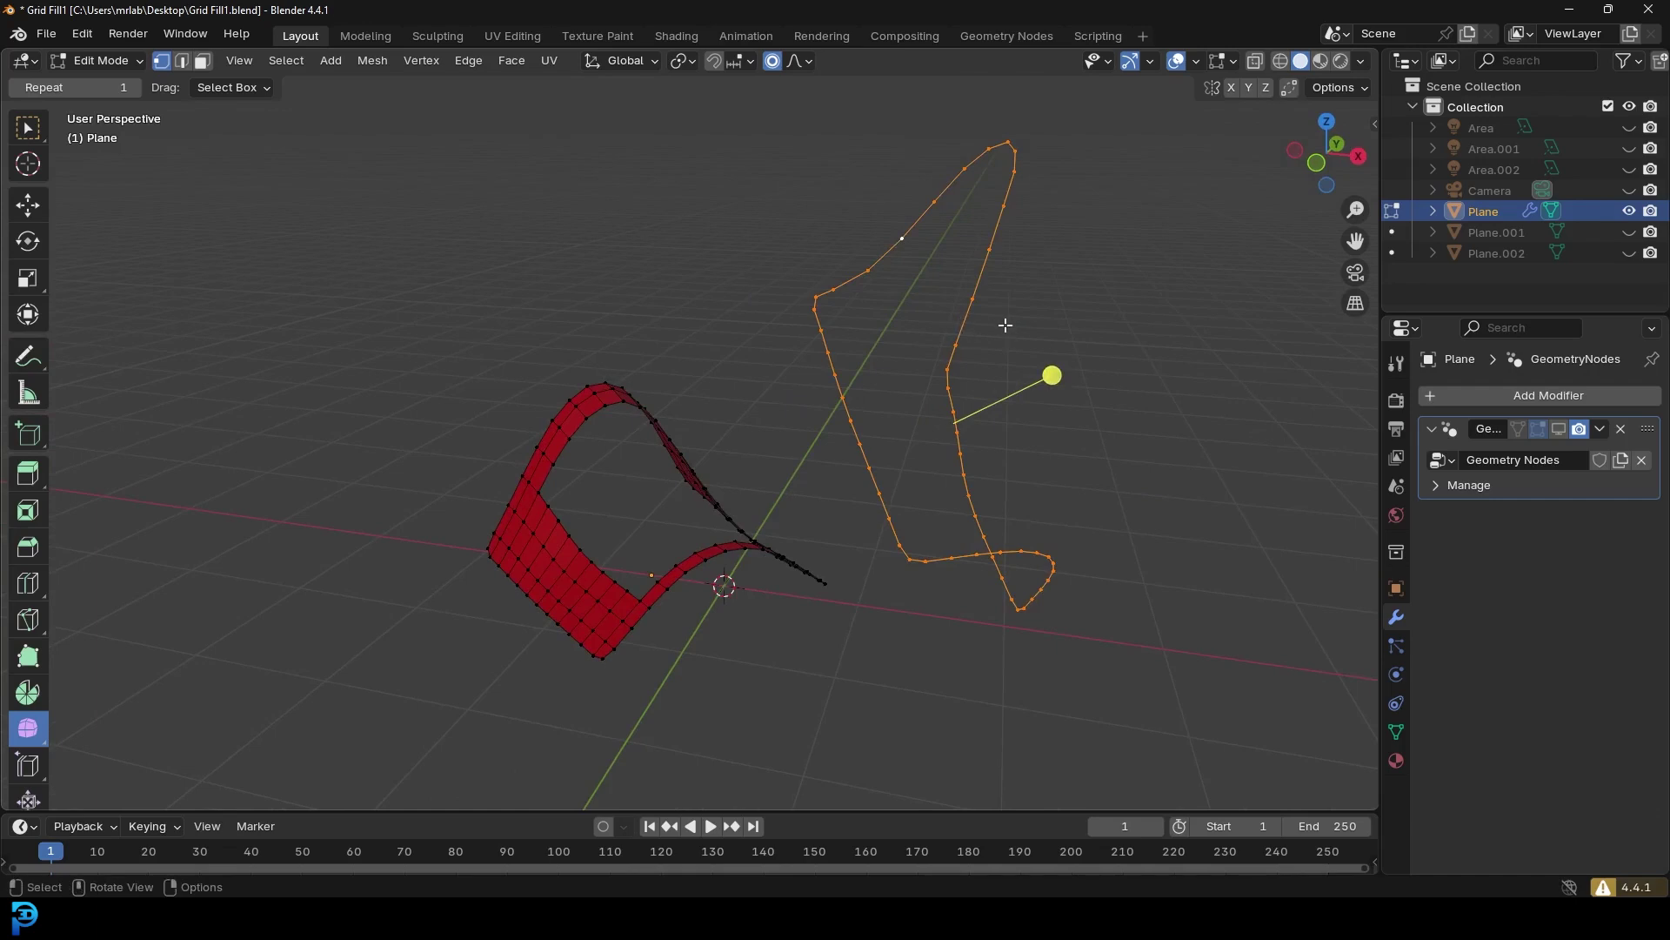
{"action": "key", "text": "ctrl+f"}
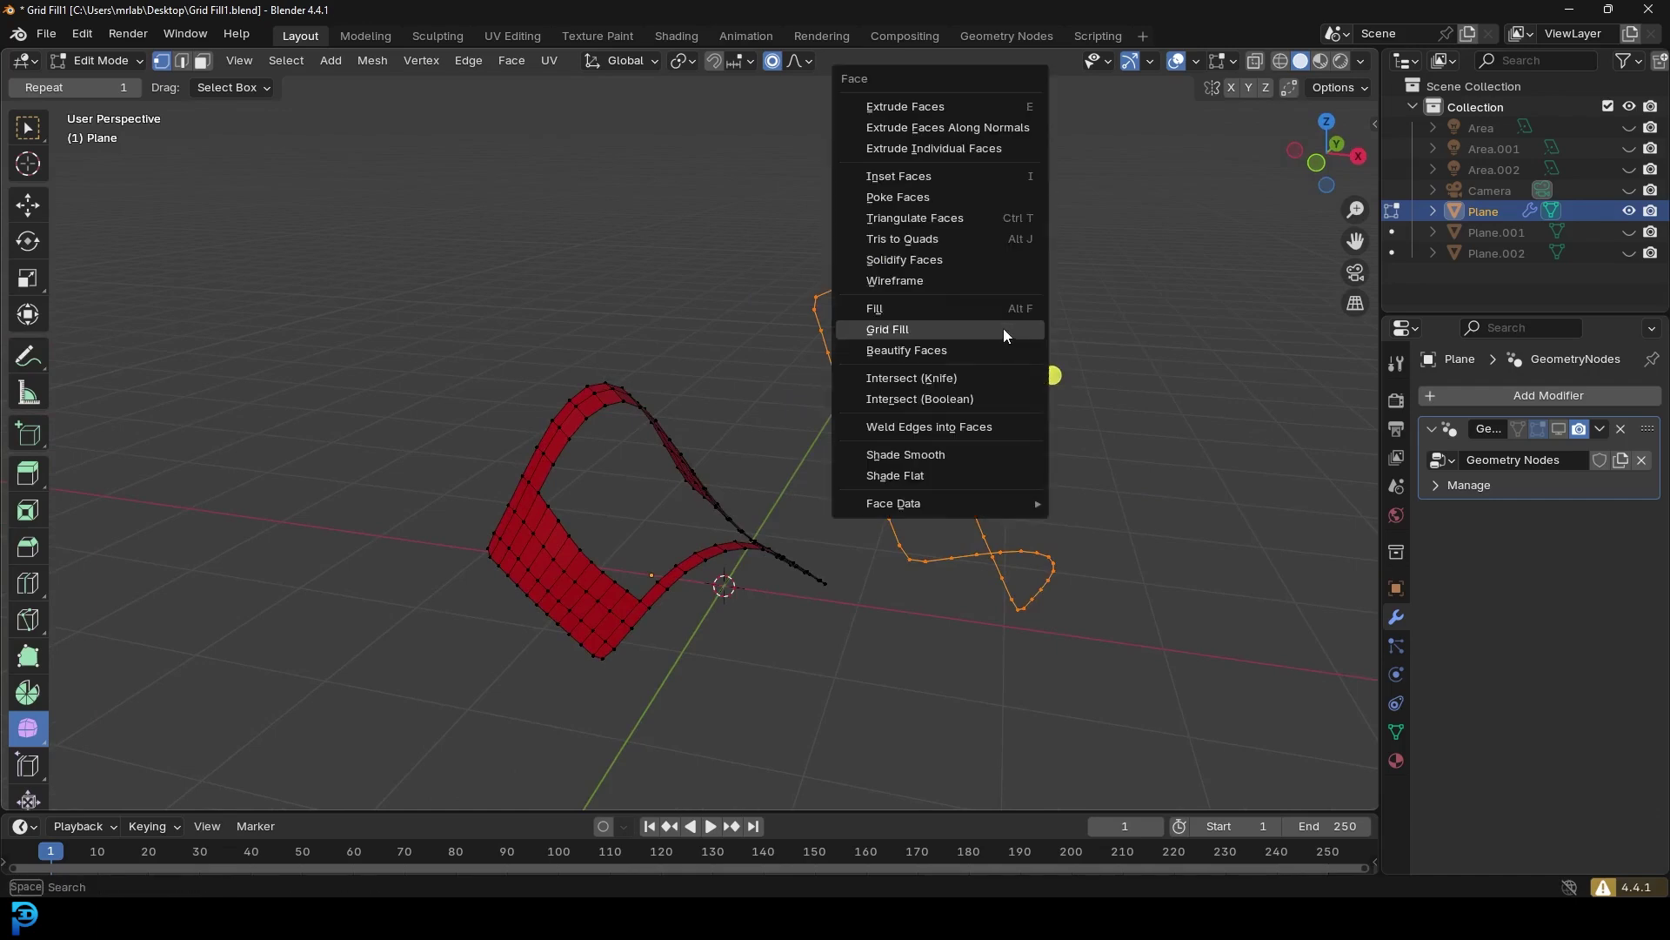
{"action": "left_click", "coordinate": [1004, 327]}
{"action": "mouse_move", "coordinate": [1032, 342]}
{"action": "middle_mouse_down"}
{"action": "mouse_move", "coordinate": [845, 315]}
{"action": "mouse_move", "coordinate": [1023, 332]}
{"action": "middle_mouse_up"}
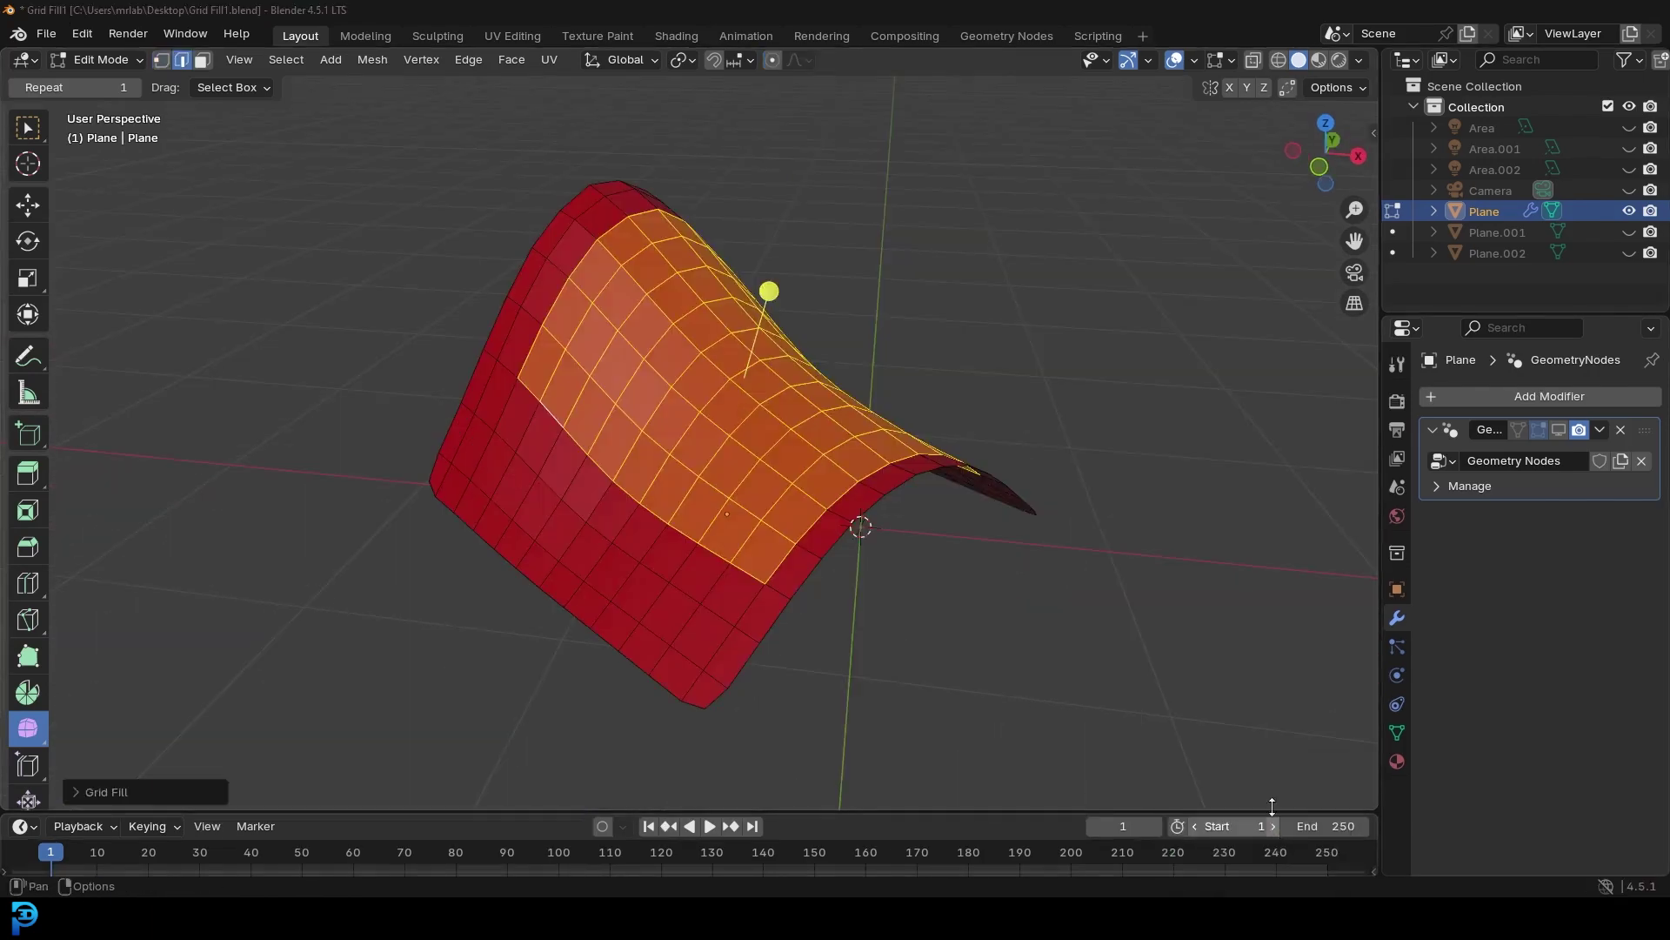
In the Blender 4.5.1 window, select the filled surface's entire outer boundary and duplicate those edges beside it.
{"action": "middle_click_drag", "start_coordinate": [835, 408], "coordinate": [687, 409]}
{"action": "key", "text": "alt+a"}
{"action": "scroll", "coordinate": [767, 486], "scroll_direction": "up", "scroll_amount": 1, "text": "alt"}
{"action": "left_click", "coordinate": [802, 517], "text": "alt+shift"}
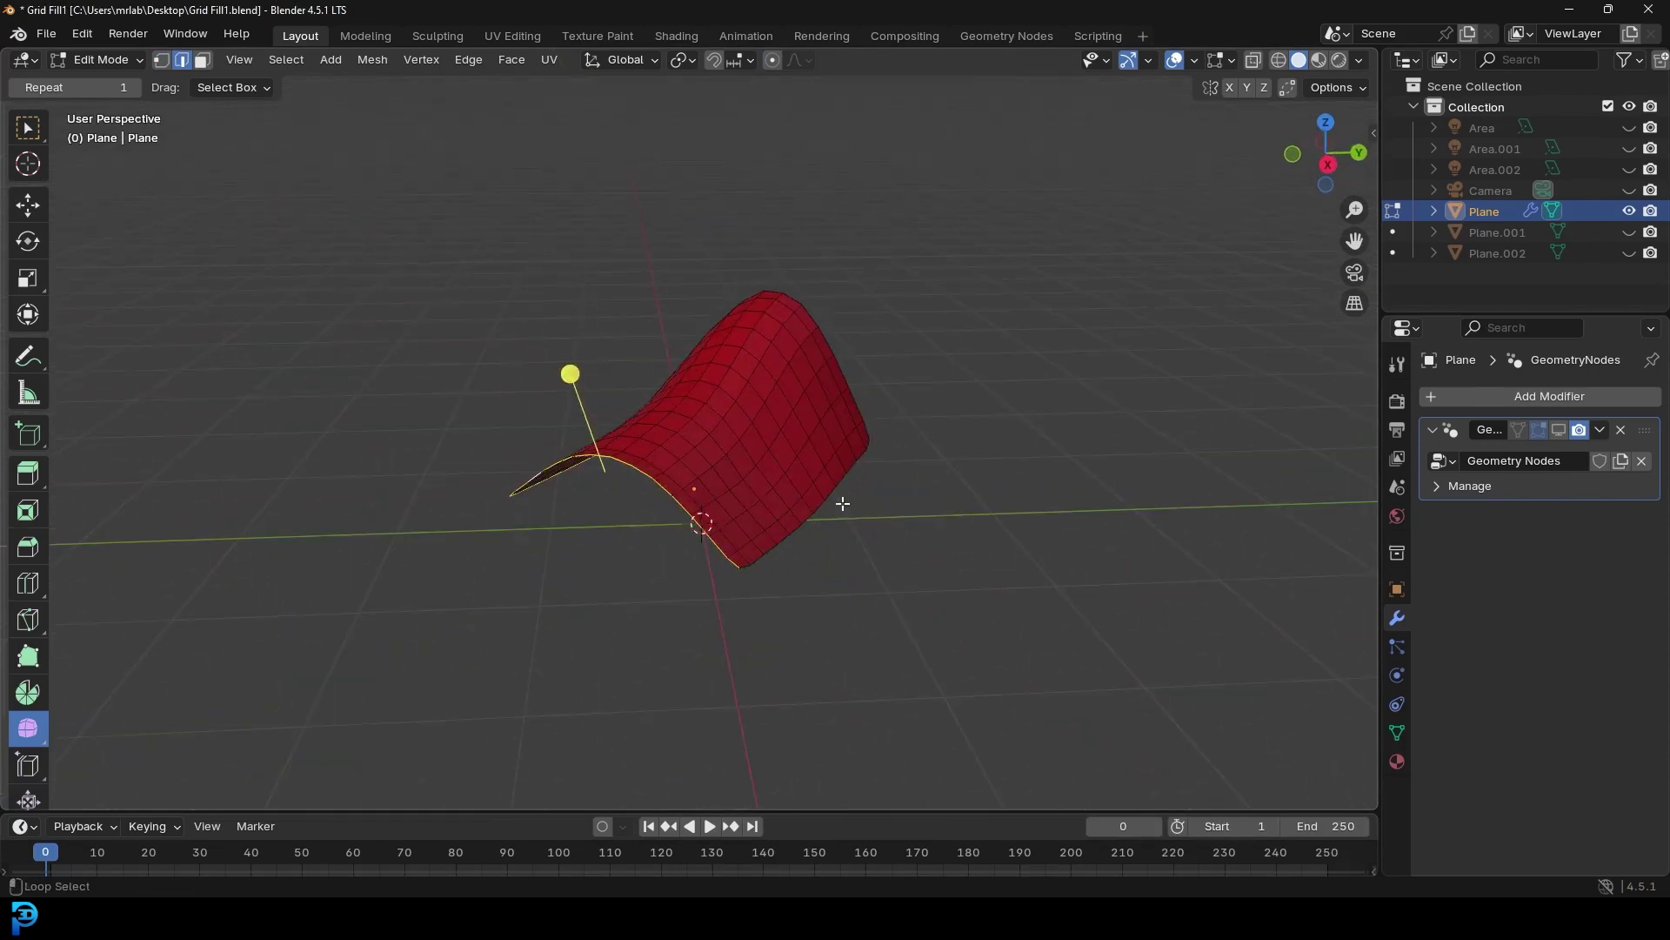
{"action": "left_click", "coordinate": [832, 499], "text": "alt+shift"}
{"action": "left_click", "coordinate": [855, 363], "text": "alt+shift"}
{"action": "middle_click_drag", "start_coordinate": [854, 362], "coordinate": [913, 415]}
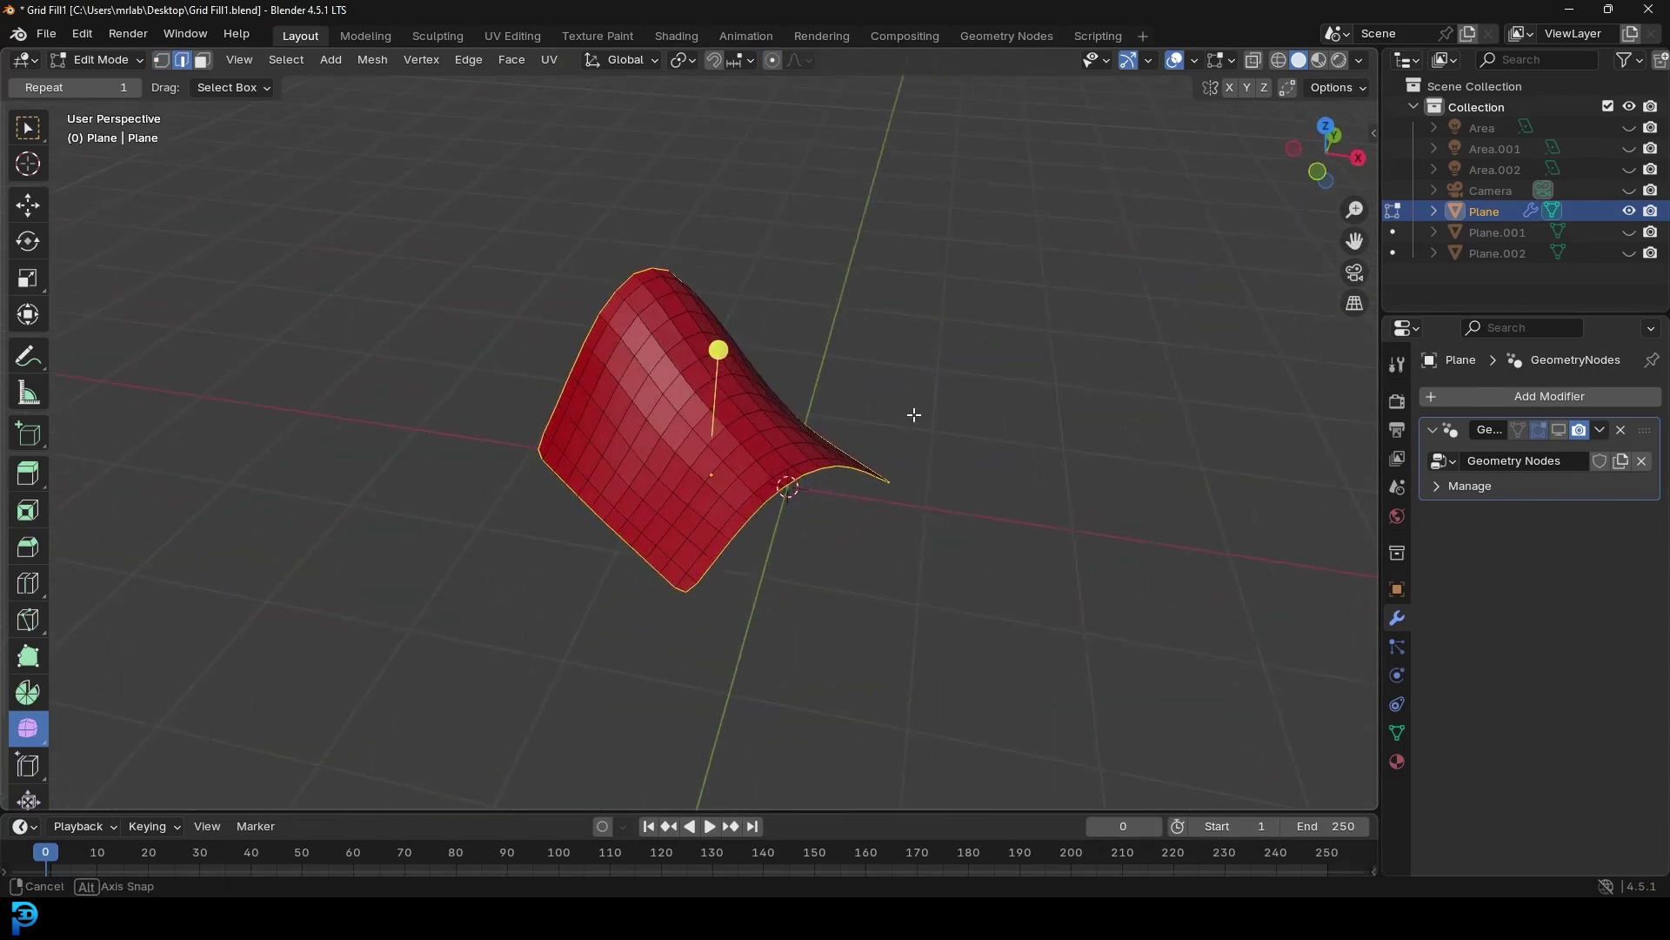
{"action": "middle_click_drag", "start_coordinate": [722, 440], "coordinate": [721, 348]}
{"action": "key", "text": "shift+d"}
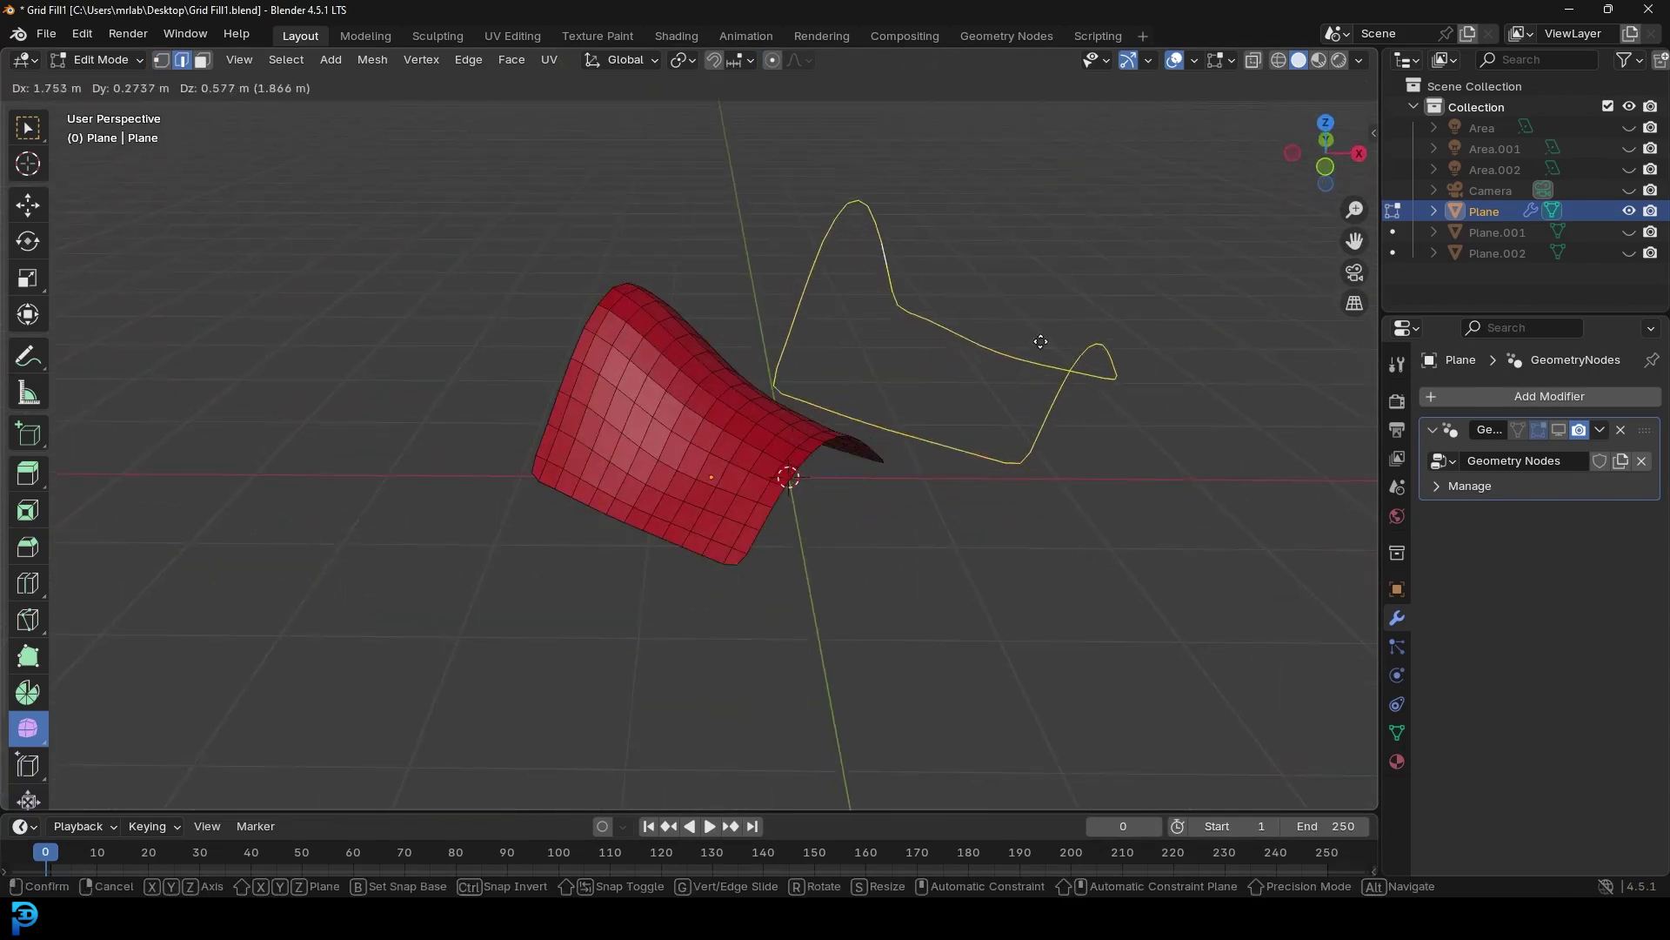
Rotate the duplicated boundary loop to stand more upright and reposition it beside the surface.
{"action": "key", "text": "r"}
{"action": "left_click", "coordinate": [1047, 518]}
{"action": "key", "text": "g"}
{"action": "left_click", "coordinate": [1023, 537]}
{"action": "left_click", "coordinate": [748, 36]}
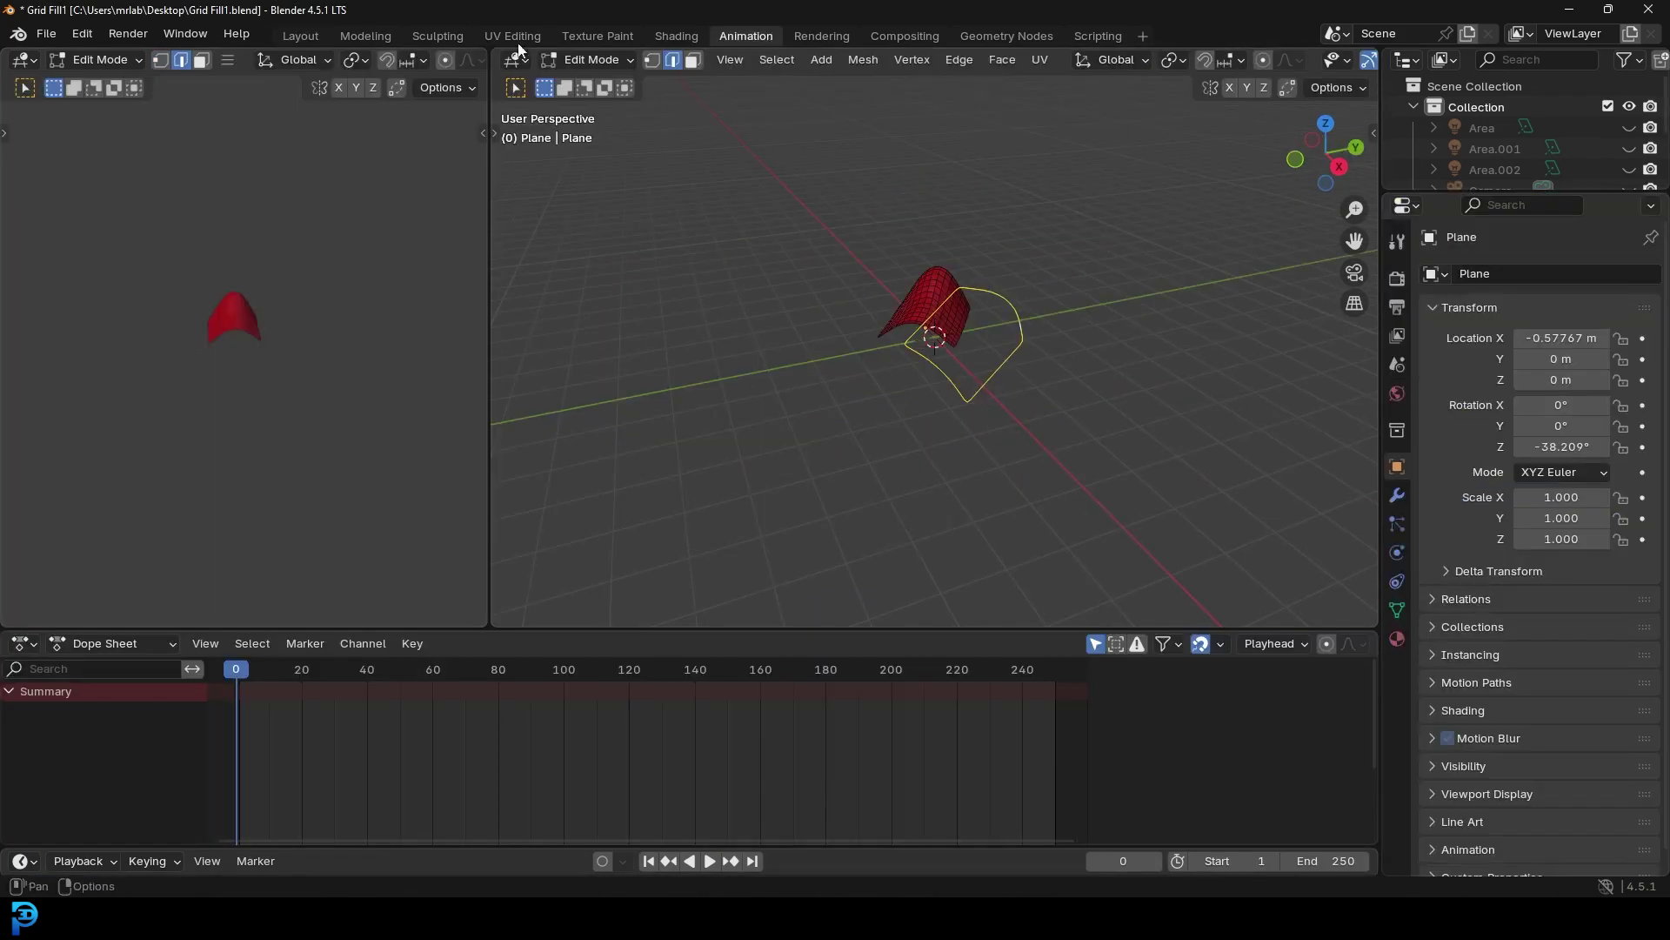
{"action": "left_click", "coordinate": [302, 36]}
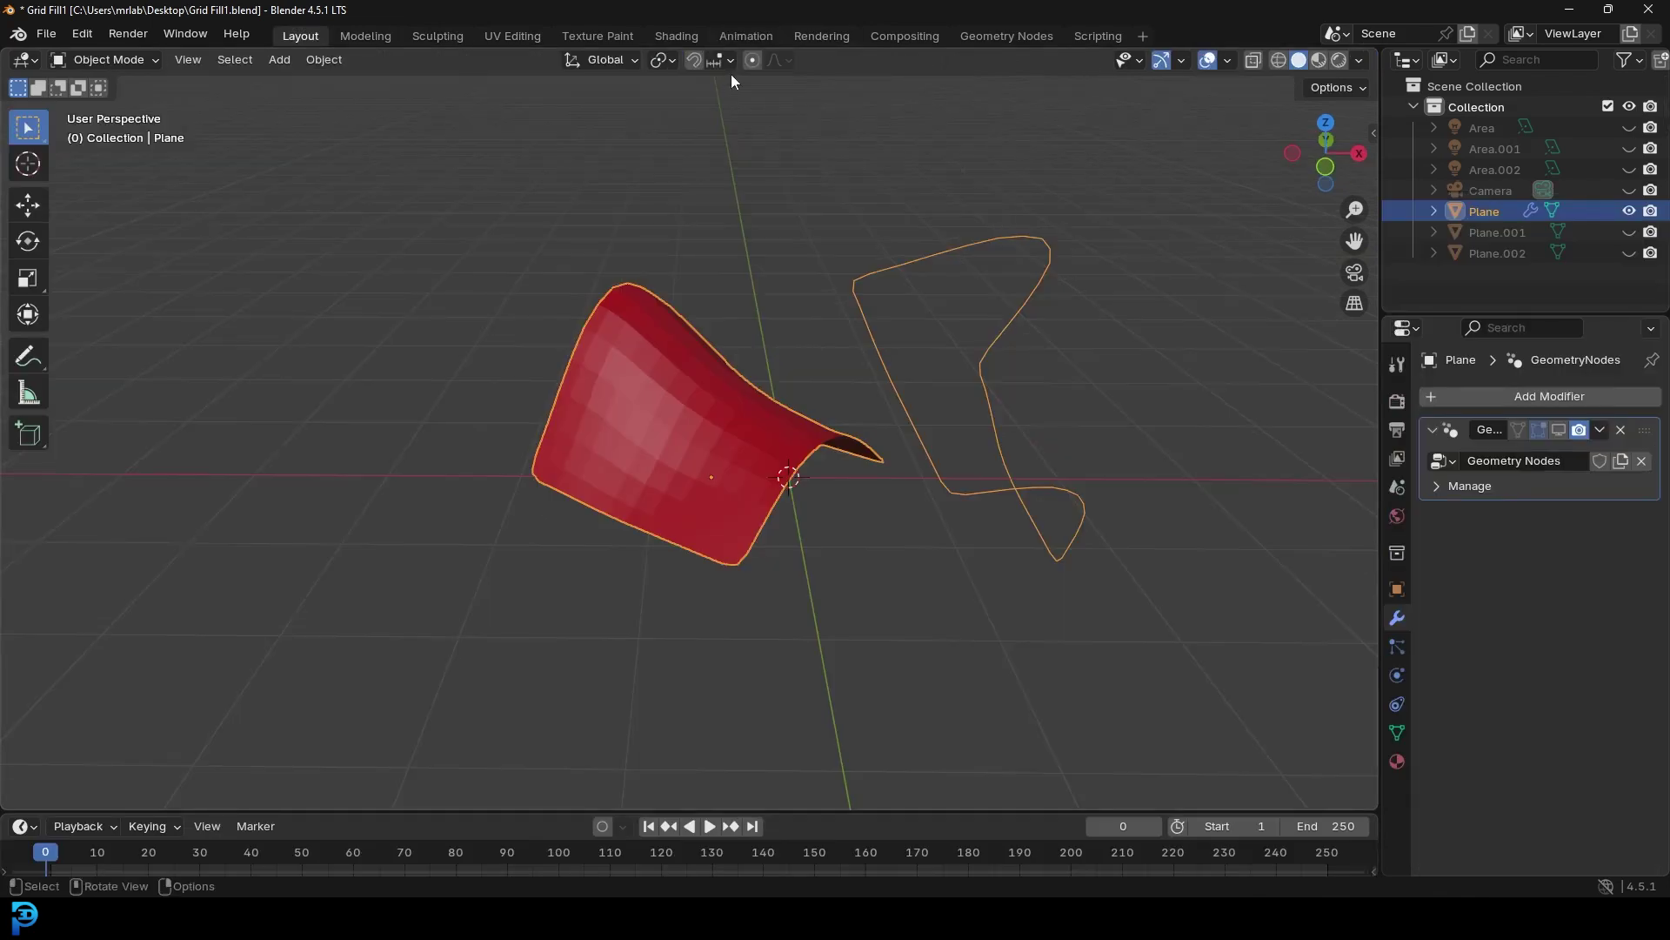
{"action": "key", "text": "Tab"}
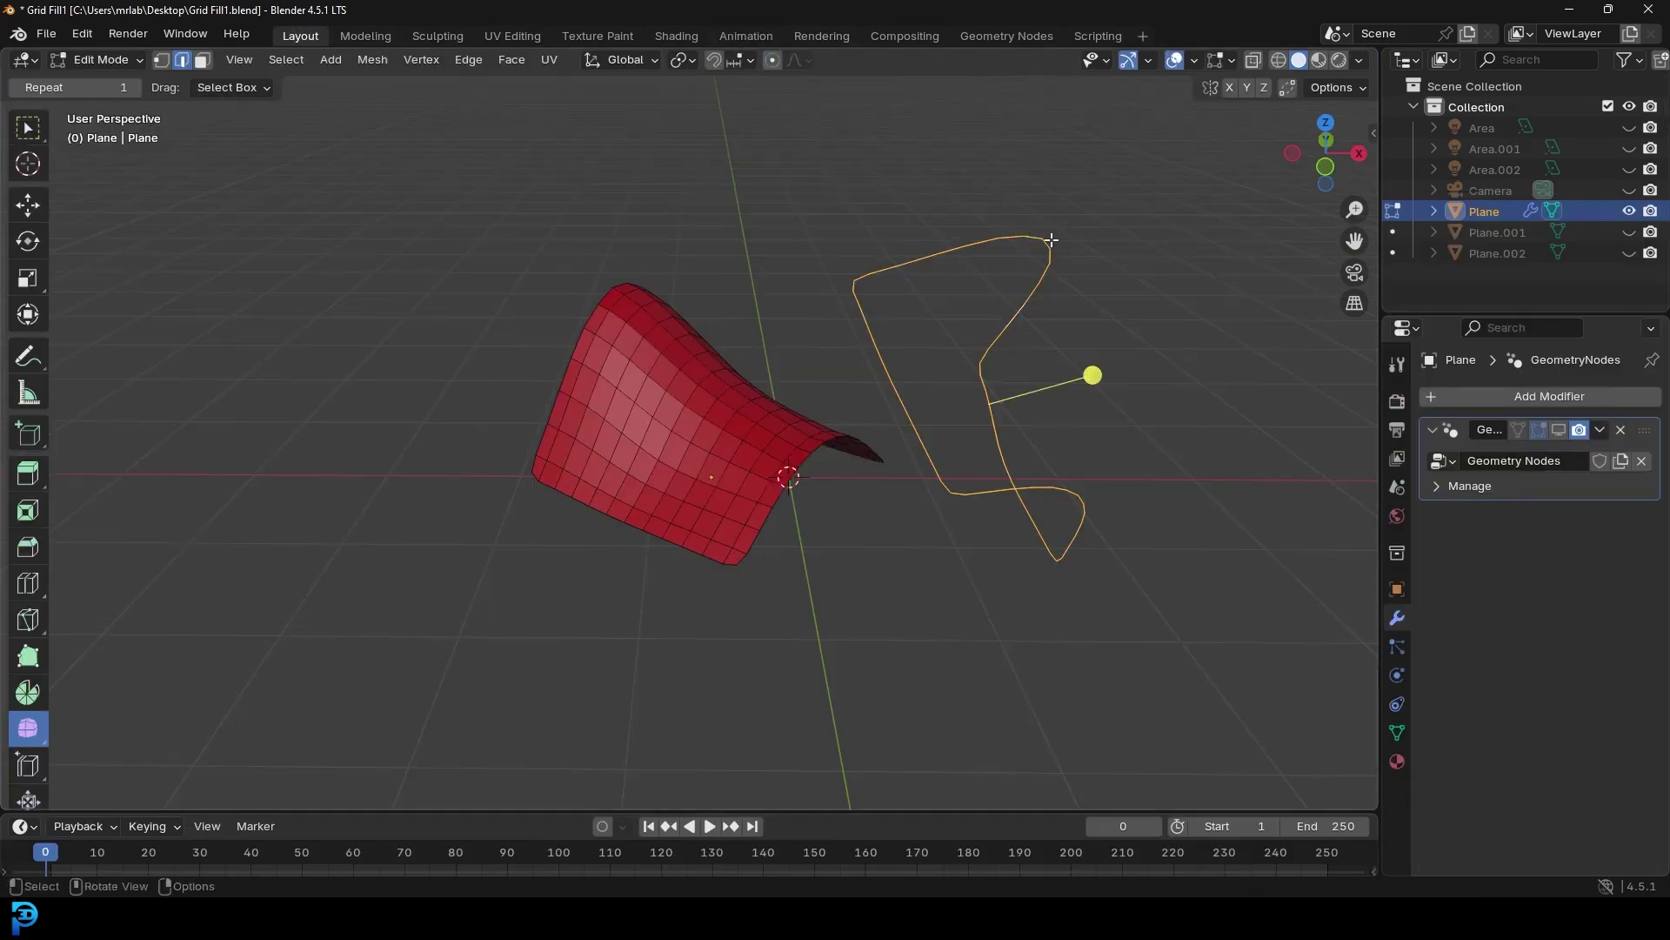
Move a vertex at the duplicated loop's upper corner about -0.18 m in X, 0.11 m in Y and 0.62 m in Z with proportional editing.
{"action": "middle_click_drag", "start_coordinate": [1052, 240], "coordinate": [903, 294]}
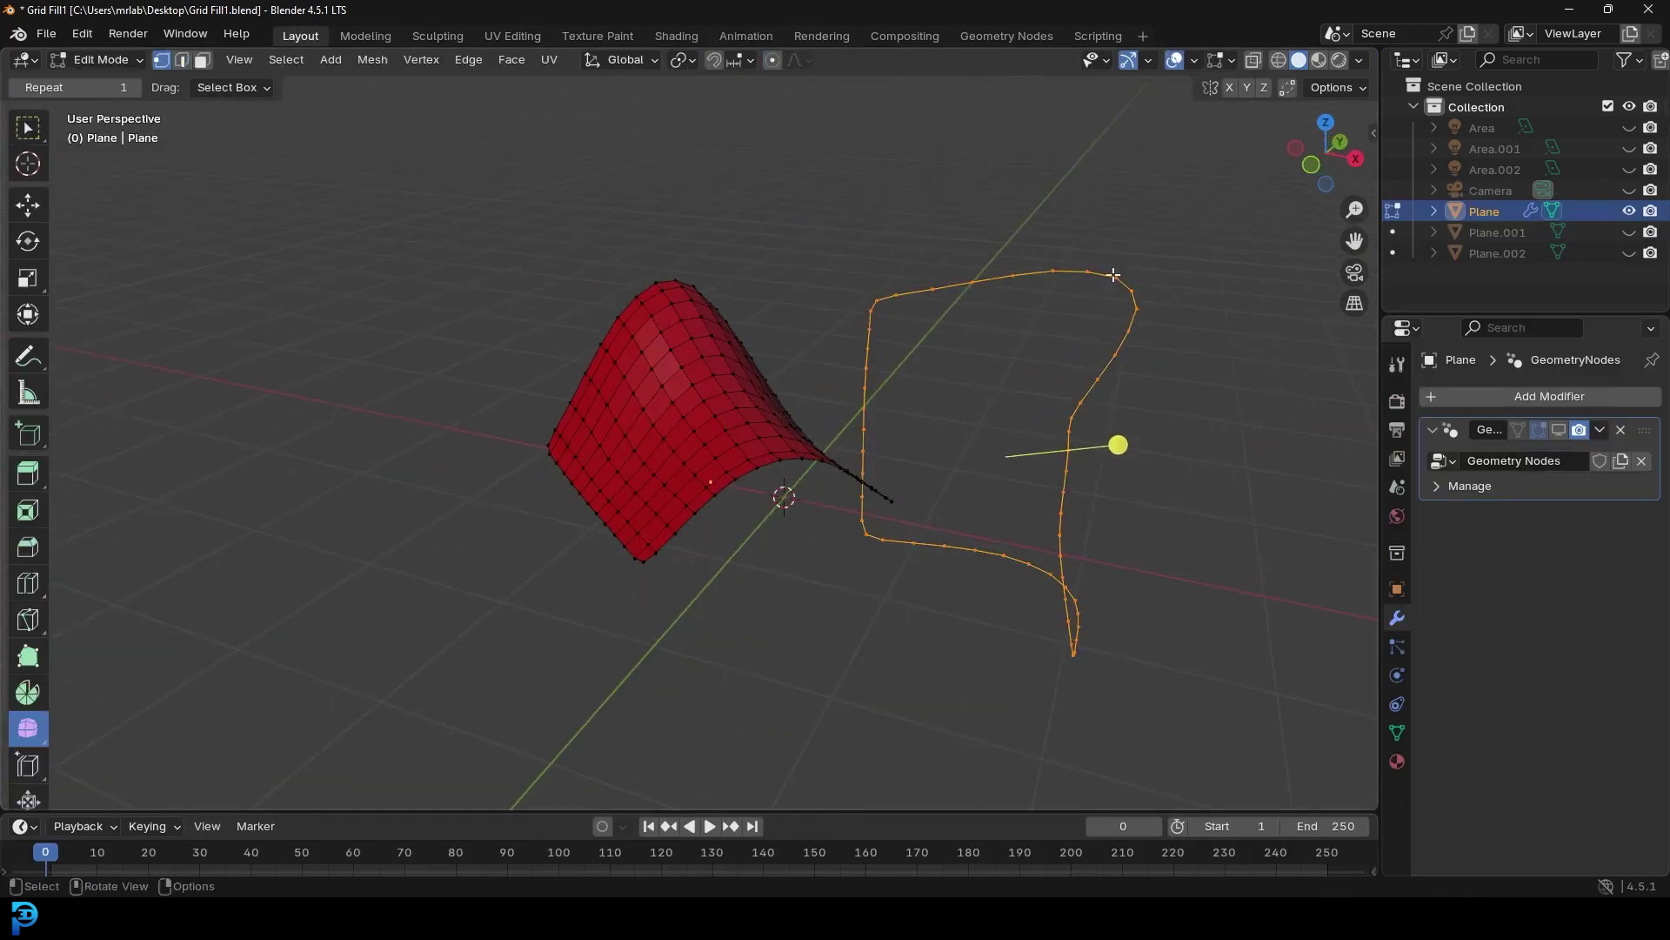
{"action": "left_click", "coordinate": [1114, 275]}
{"action": "middle_click_drag", "start_coordinate": [1114, 275], "coordinate": [1170, 348]}
{"action": "key", "text": "g"}
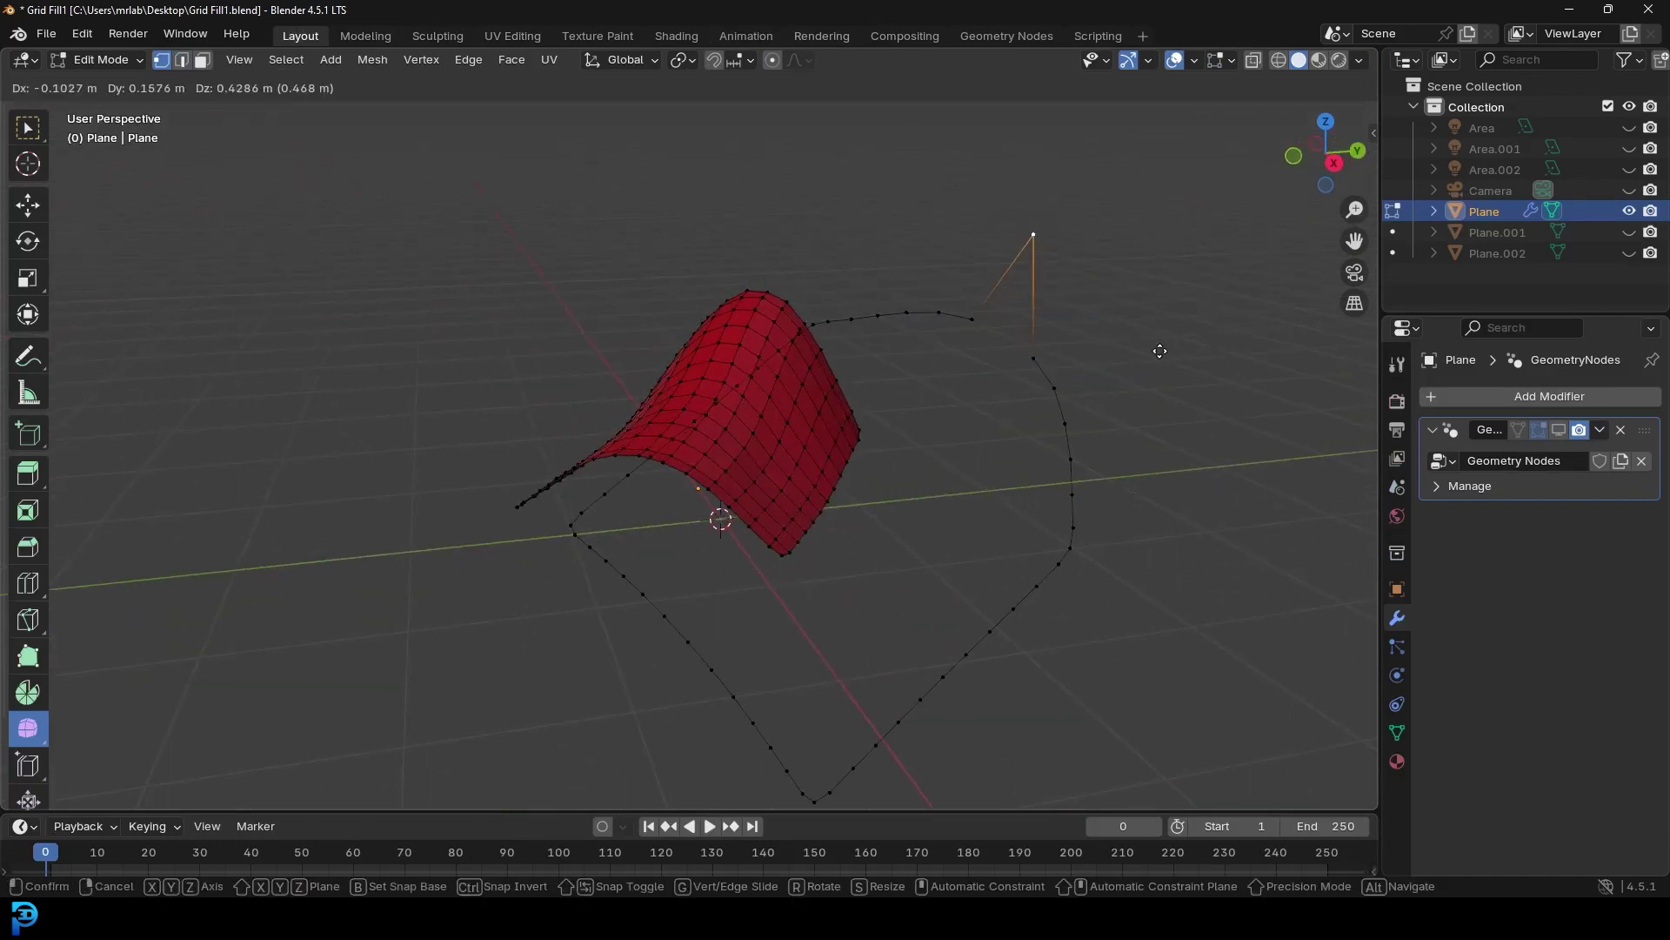
{"action": "key", "text": "o"}
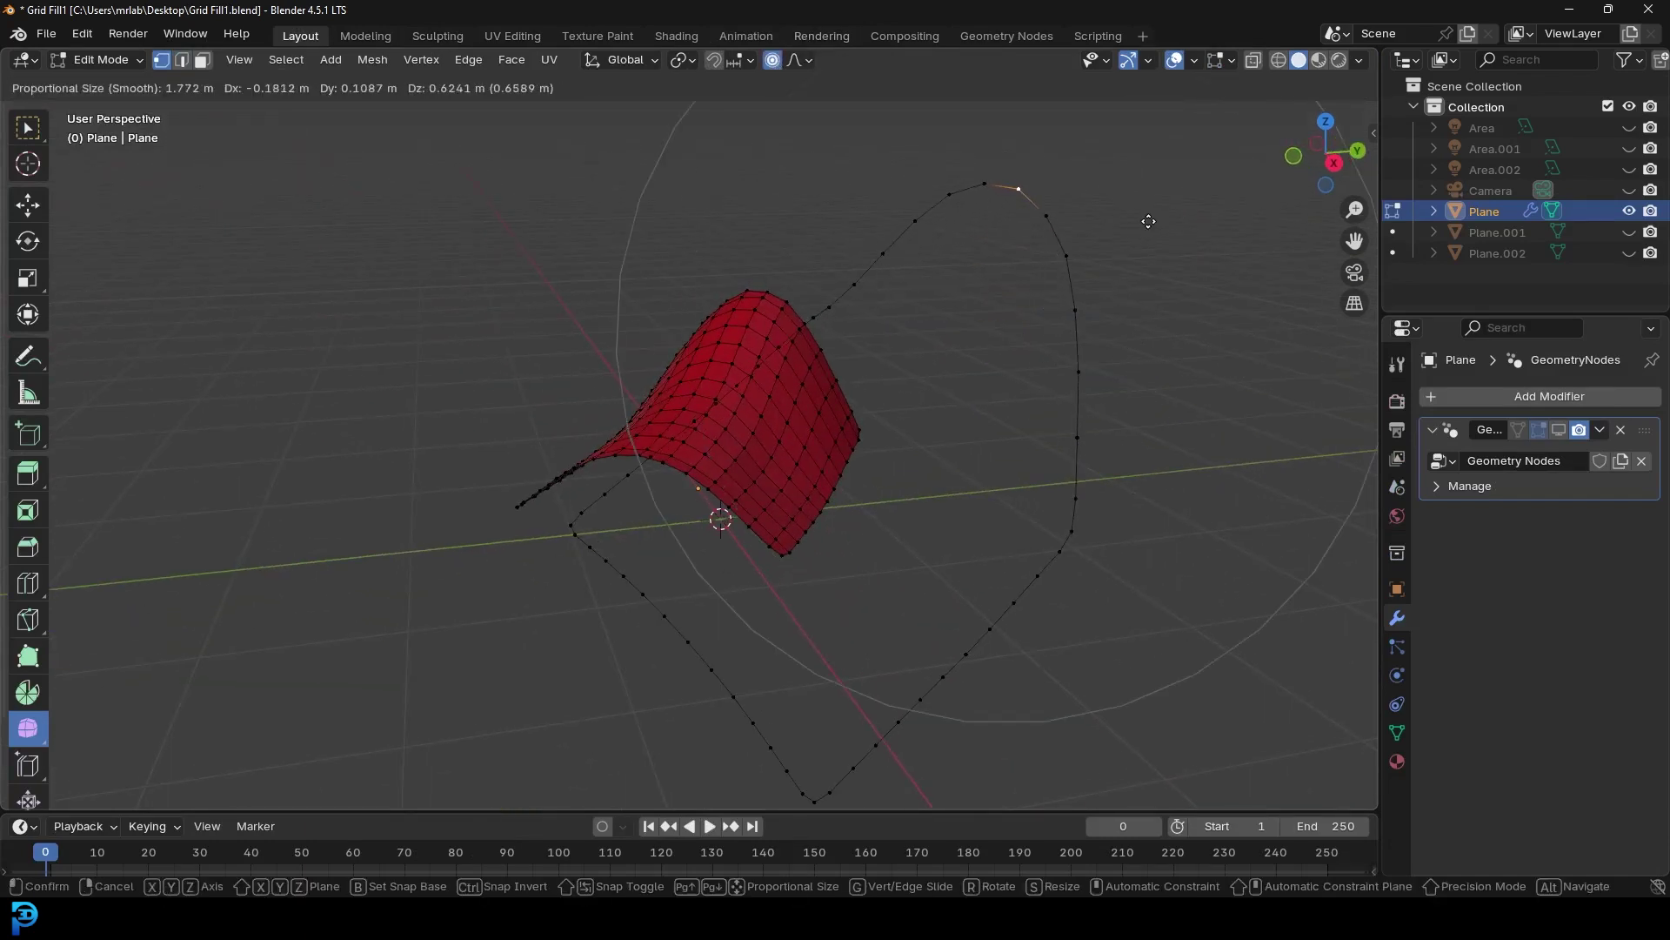
{"action": "left_click", "coordinate": [1148, 221]}
Select the whole reshaped loop and grid fill it.
{"action": "middle_click_drag", "start_coordinate": [992, 343], "coordinate": [1038, 602]}
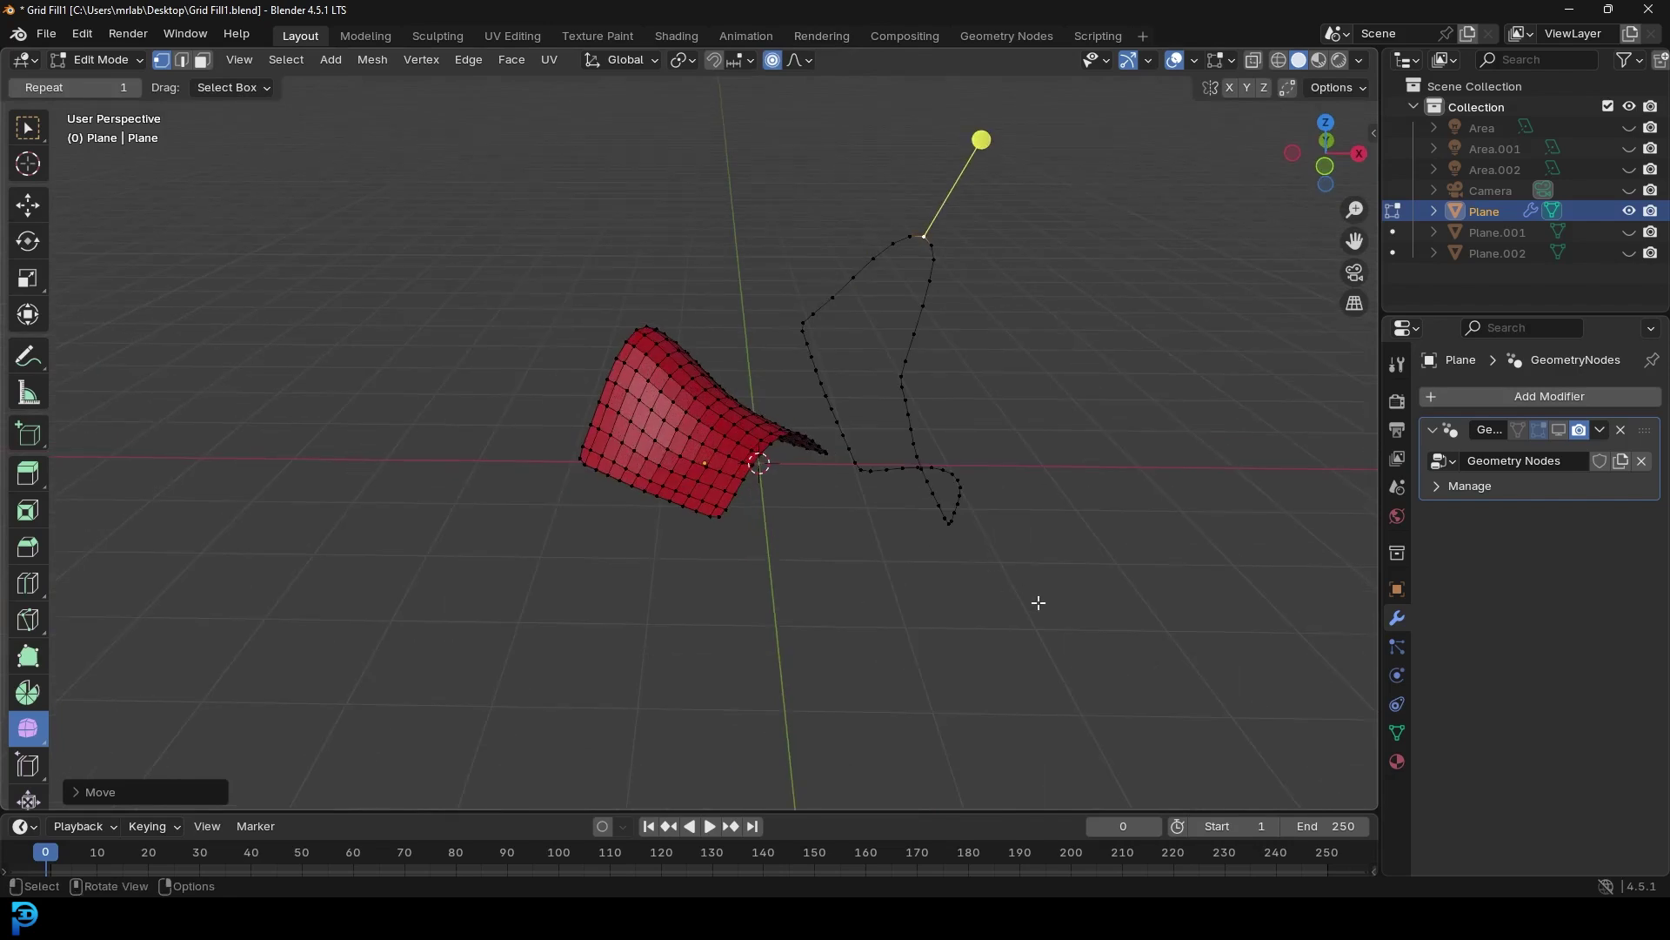
{"action": "left_click", "coordinate": [941, 476], "text": "alt"}
{"action": "scroll", "coordinate": [957, 483], "scroll_direction": "up", "scroll_amount": 3}
{"action": "middle_click_drag", "start_coordinate": [972, 429], "coordinate": [922, 465], "text": "shift"}
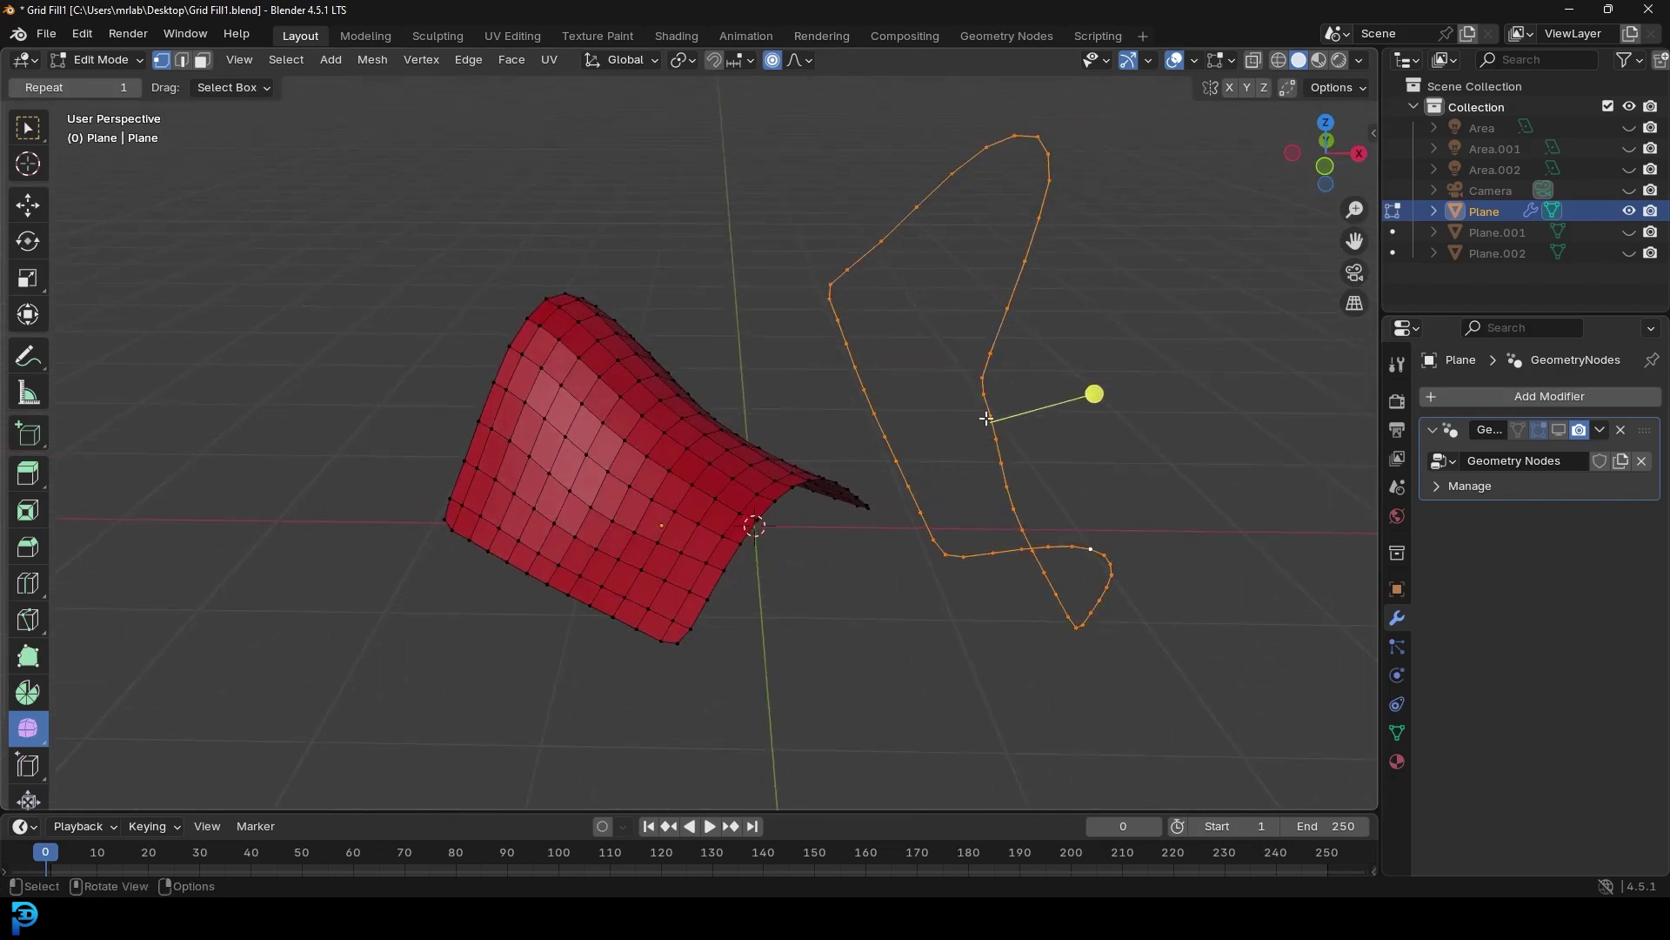
{"action": "key", "text": "ctrl+f"}
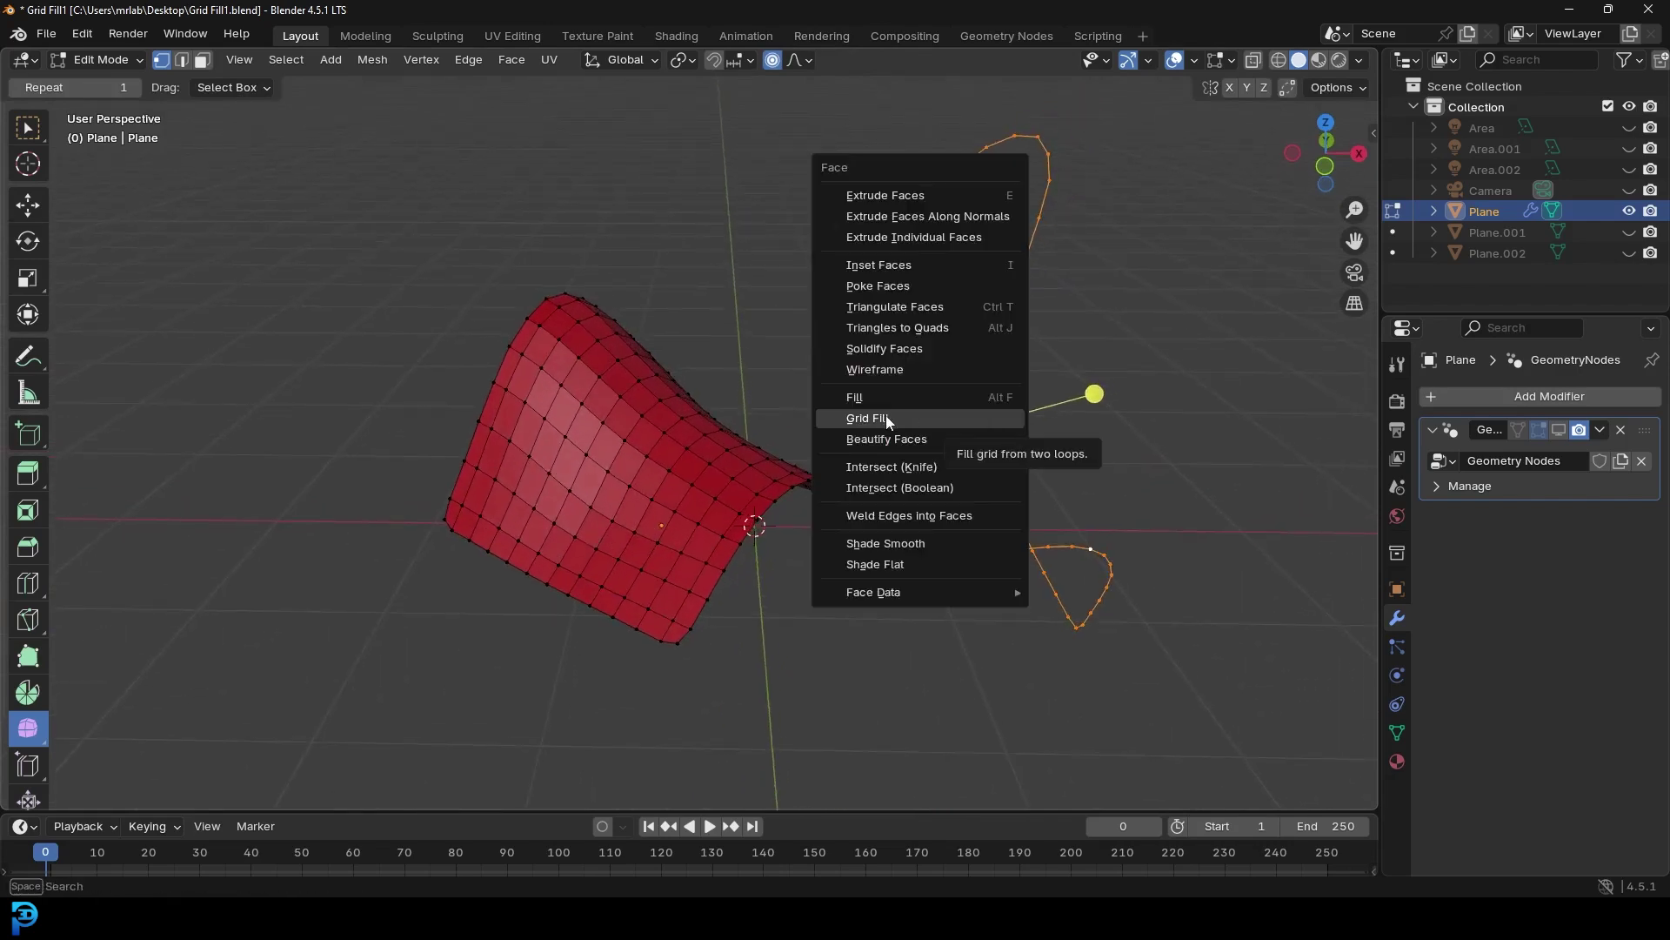
{"action": "left_click", "coordinate": [886, 415]}
{"action": "middle_click_drag", "start_coordinate": [910, 415], "coordinate": [950, 417]}
{"action": "scroll", "coordinate": [993, 415], "scroll_direction": "up", "scroll_amount": 2}
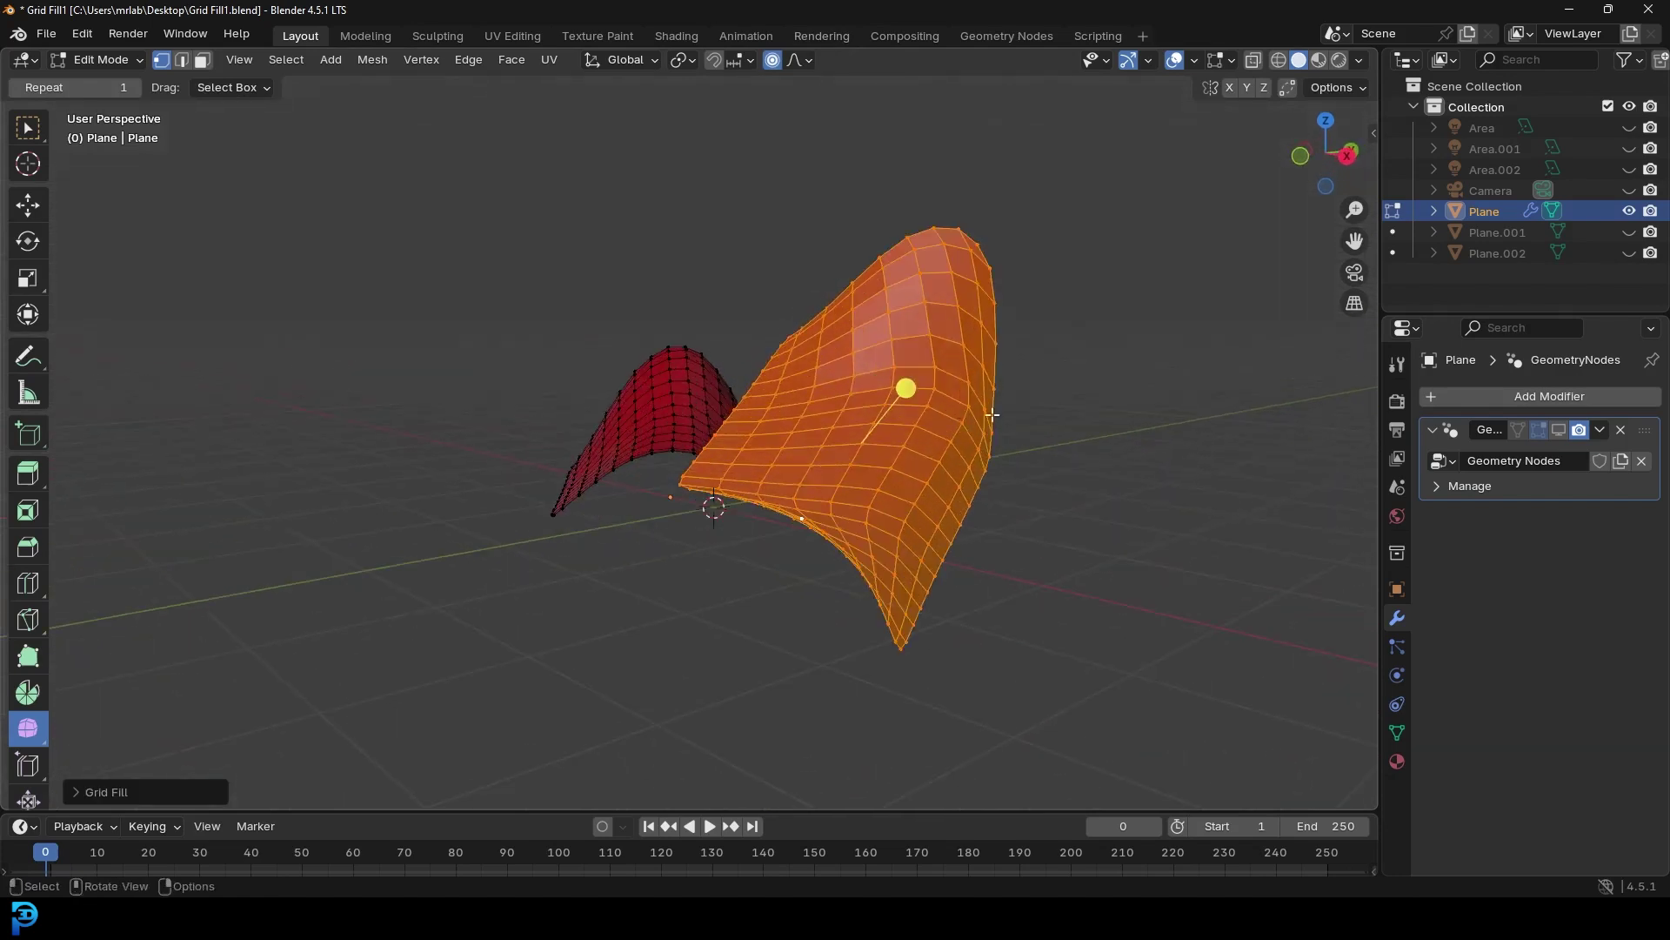
Set the new grid fill's span to 7.
{"action": "left_click", "coordinate": [80, 792]}
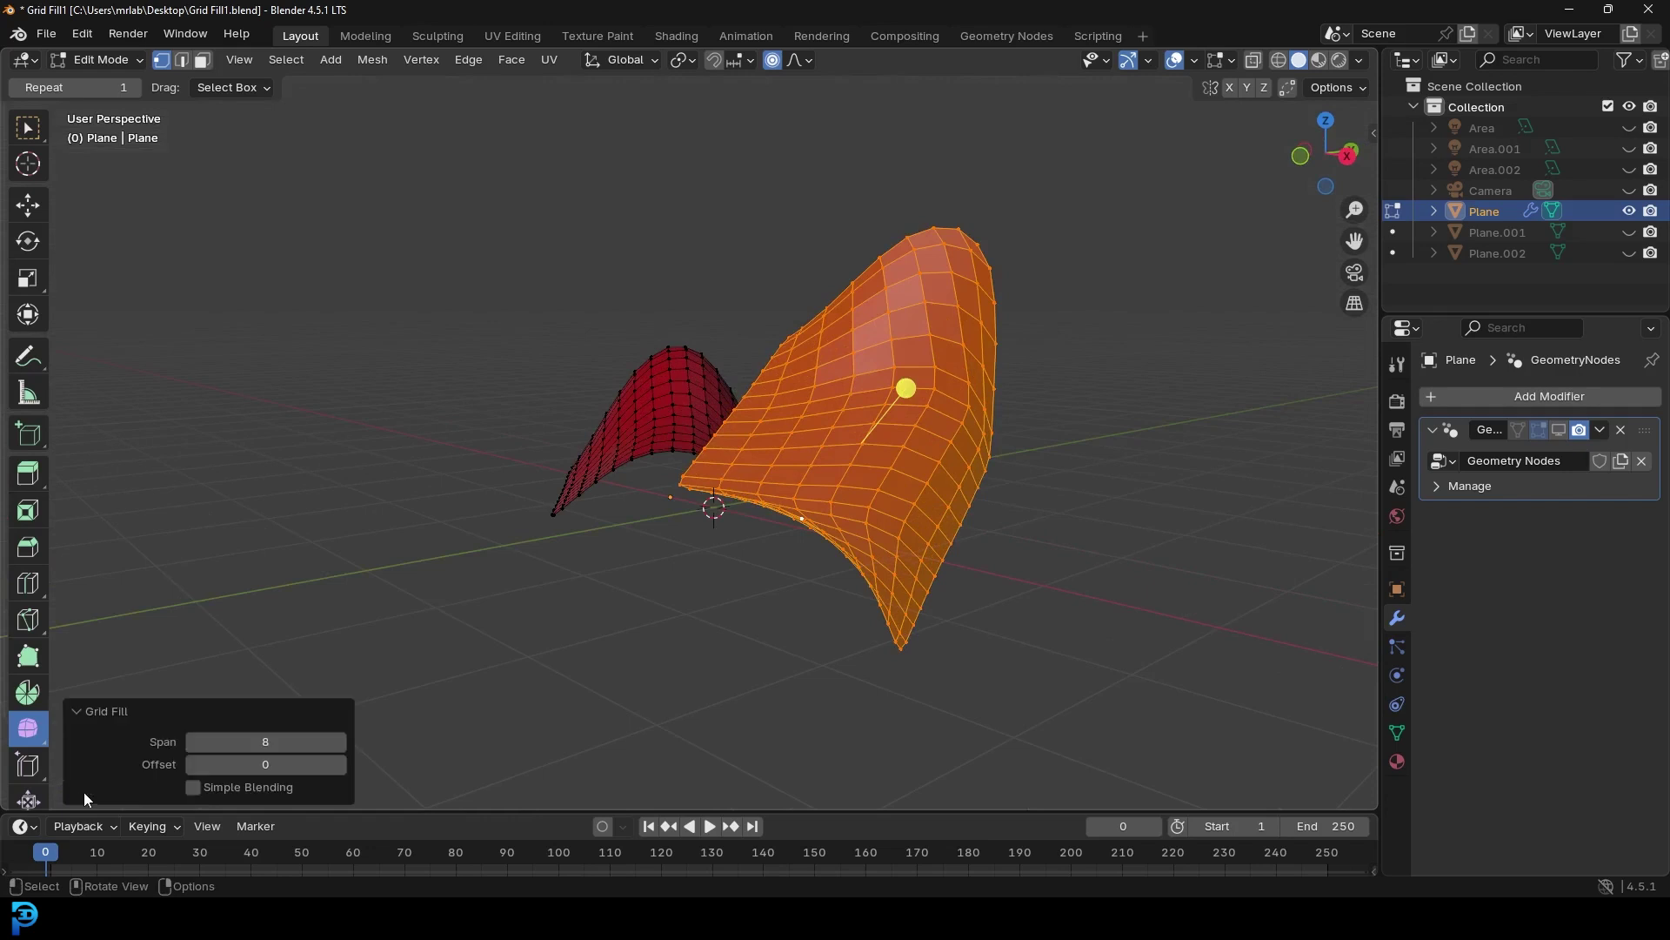
{"action": "left_click", "coordinate": [344, 740]}
{"action": "left_click", "coordinate": [344, 740]}
{"action": "left_click", "coordinate": [344, 741]}
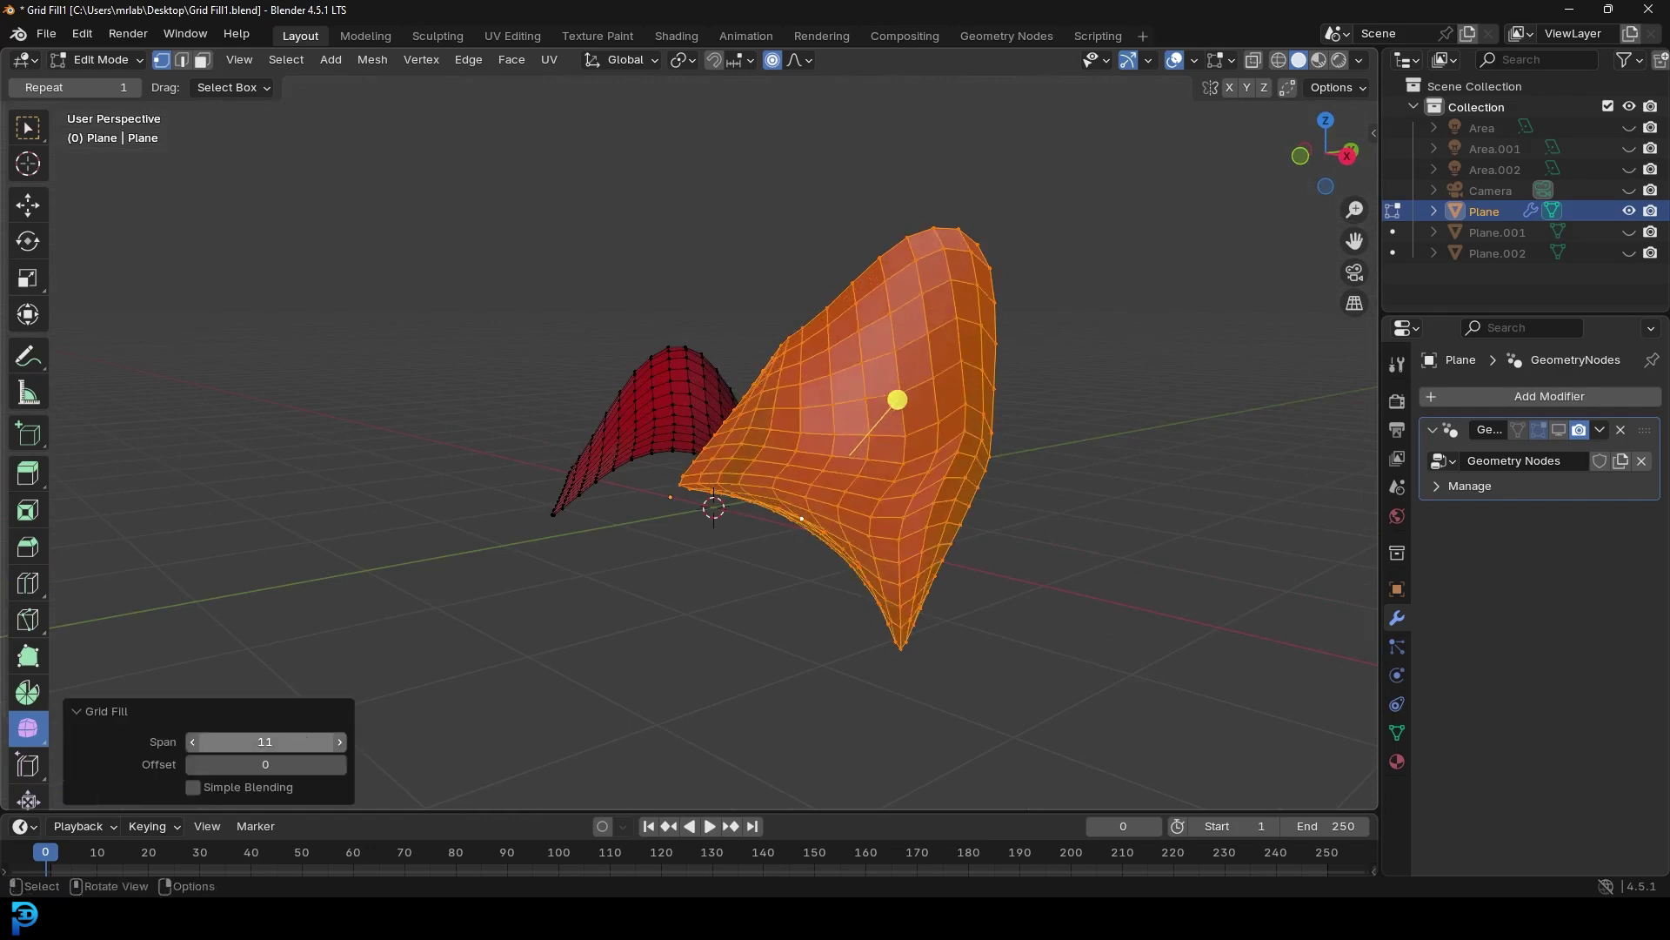
{"action": "mouse_move", "coordinate": [298, 742]}
{"action": "left_mouse_down"}
{"action": "mouse_move", "coordinate": [228, 741]}
{"action": "mouse_move", "coordinate": [315, 741]}
{"action": "left_mouse_up"}
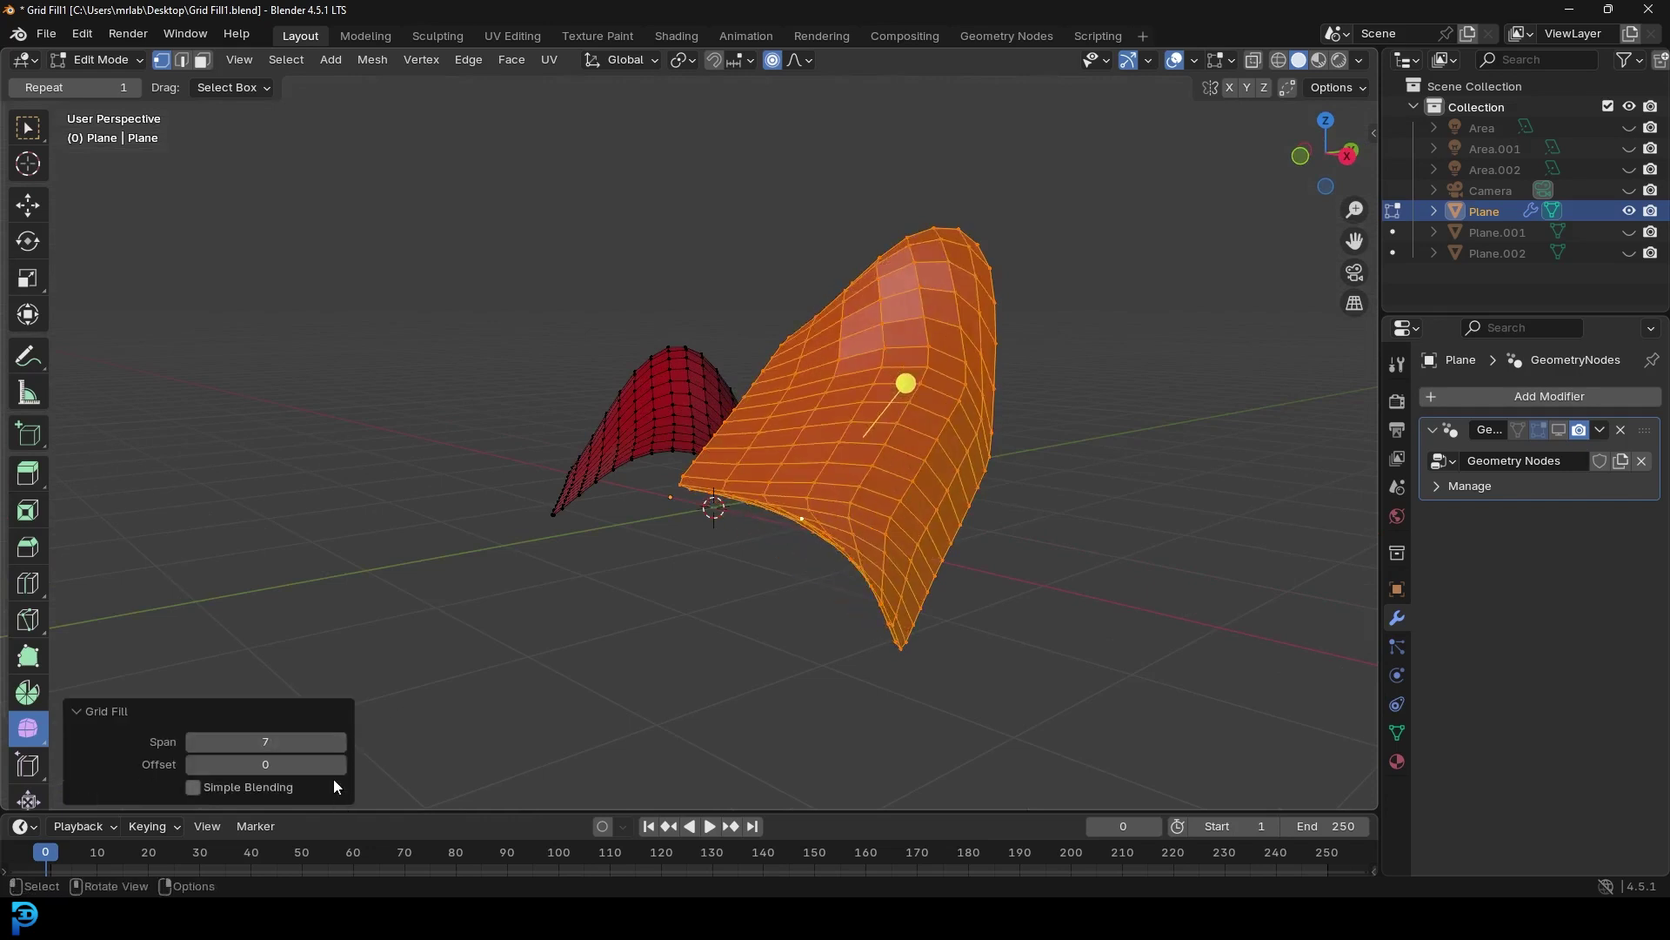
Set the new grid fill's offset to 9.
{"action": "left_click", "coordinate": [340, 764]}
{"action": "left_click", "coordinate": [339, 764]}
{"action": "left_click", "coordinate": [338, 767]}
{"action": "left_click", "coordinate": [338, 766]}
{"action": "left_click", "coordinate": [338, 767]}
{"action": "left_click", "coordinate": [338, 766]}
{"action": "left_click", "coordinate": [339, 767]}
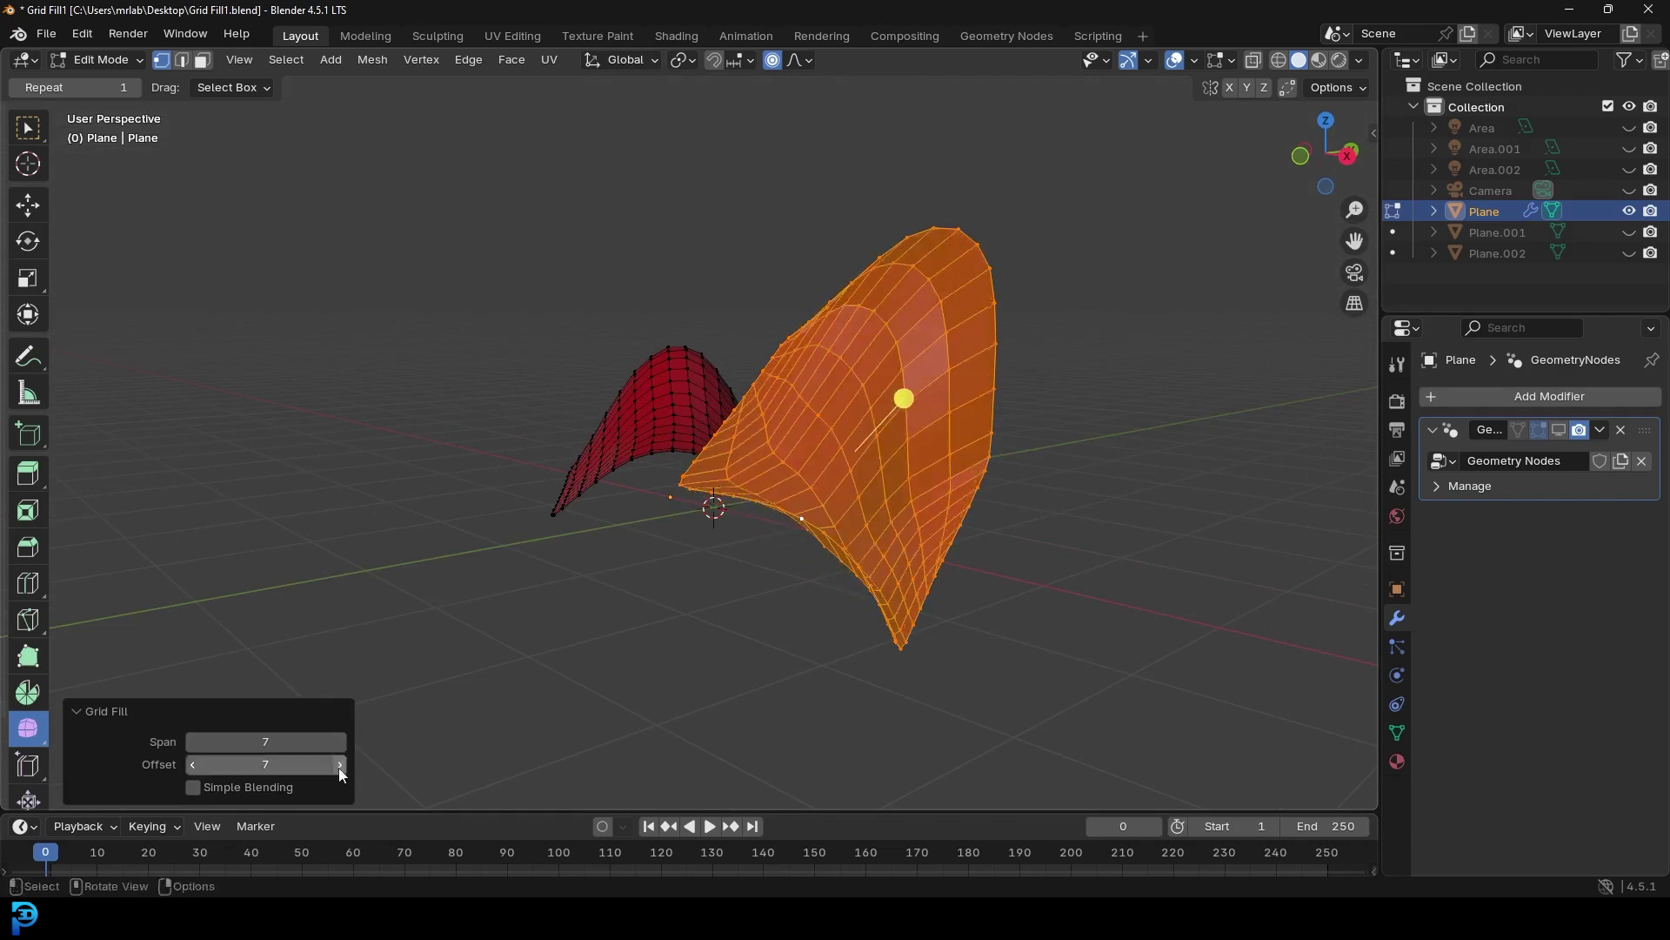
{"action": "left_click", "coordinate": [339, 767]}
{"action": "left_click", "coordinate": [338, 767]}
Examine the filled surface from several angles and compare it with the grid fill in the Blender 4.4.1 window.
{"action": "middle_click_drag", "start_coordinate": [556, 615], "coordinate": [892, 509]}
{"action": "scroll", "coordinate": [887, 503], "scroll_direction": "up", "scroll_amount": 2}
{"action": "middle_click_drag", "start_coordinate": [984, 410], "coordinate": [769, 391]}
{"action": "scroll", "coordinate": [832, 314], "scroll_direction": "down", "scroll_amount": 5}
{"action": "middle_click_drag", "start_coordinate": [981, 544], "coordinate": [1066, 535]}
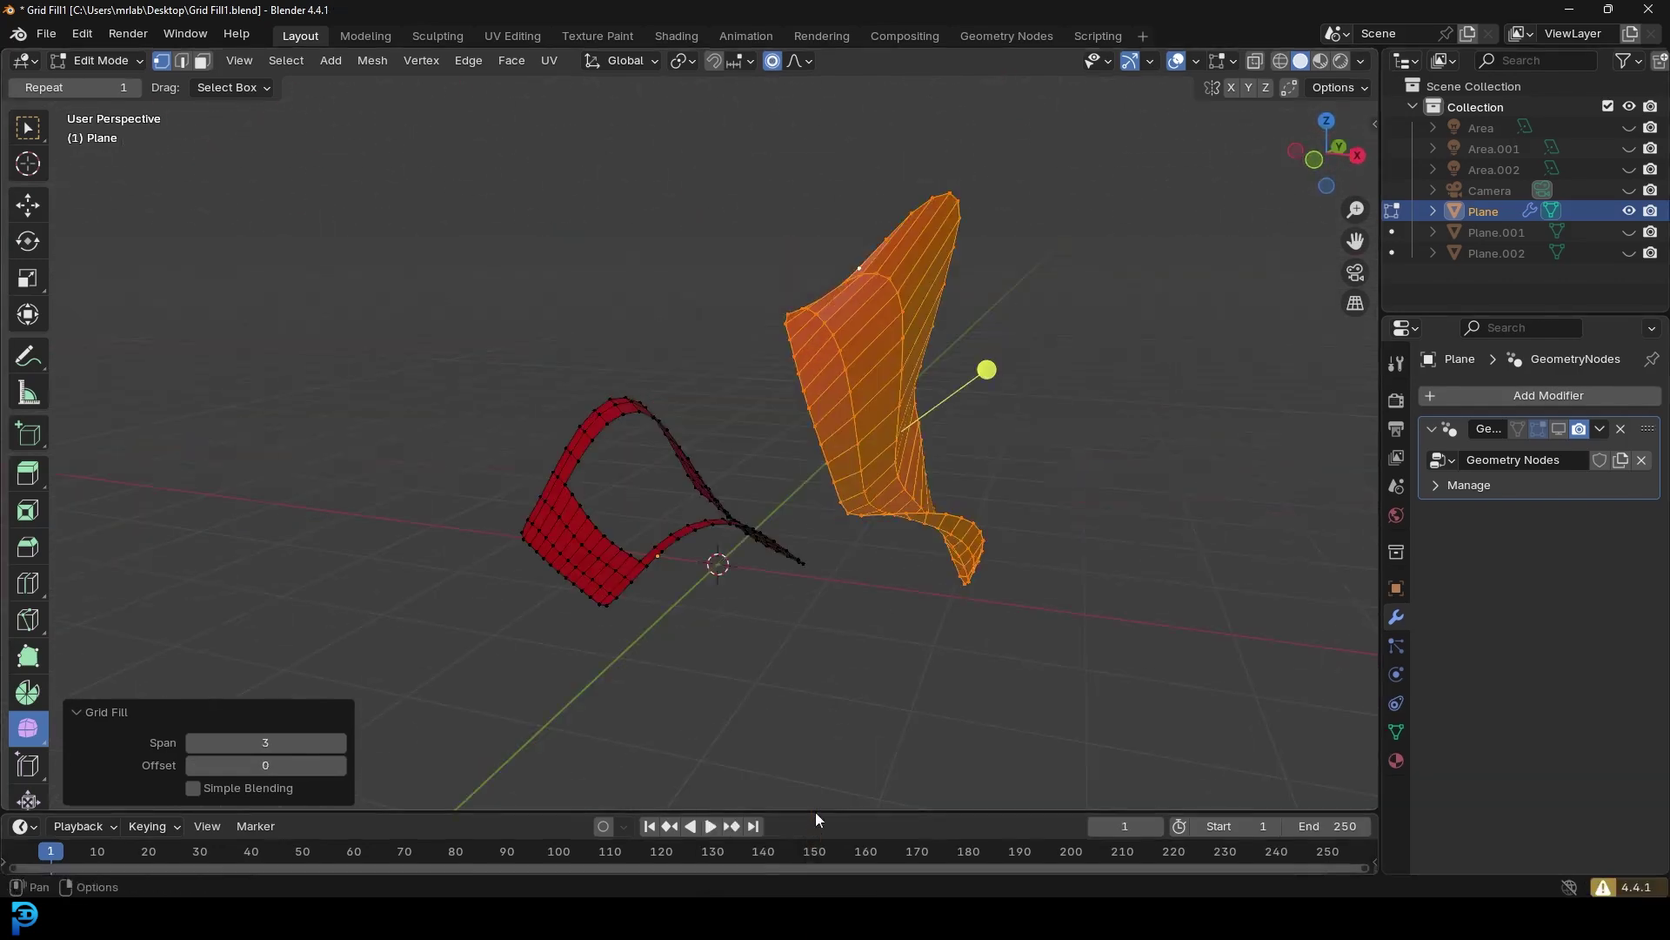
{"action": "middle_click_drag", "start_coordinate": [816, 812], "coordinate": [956, 460]}
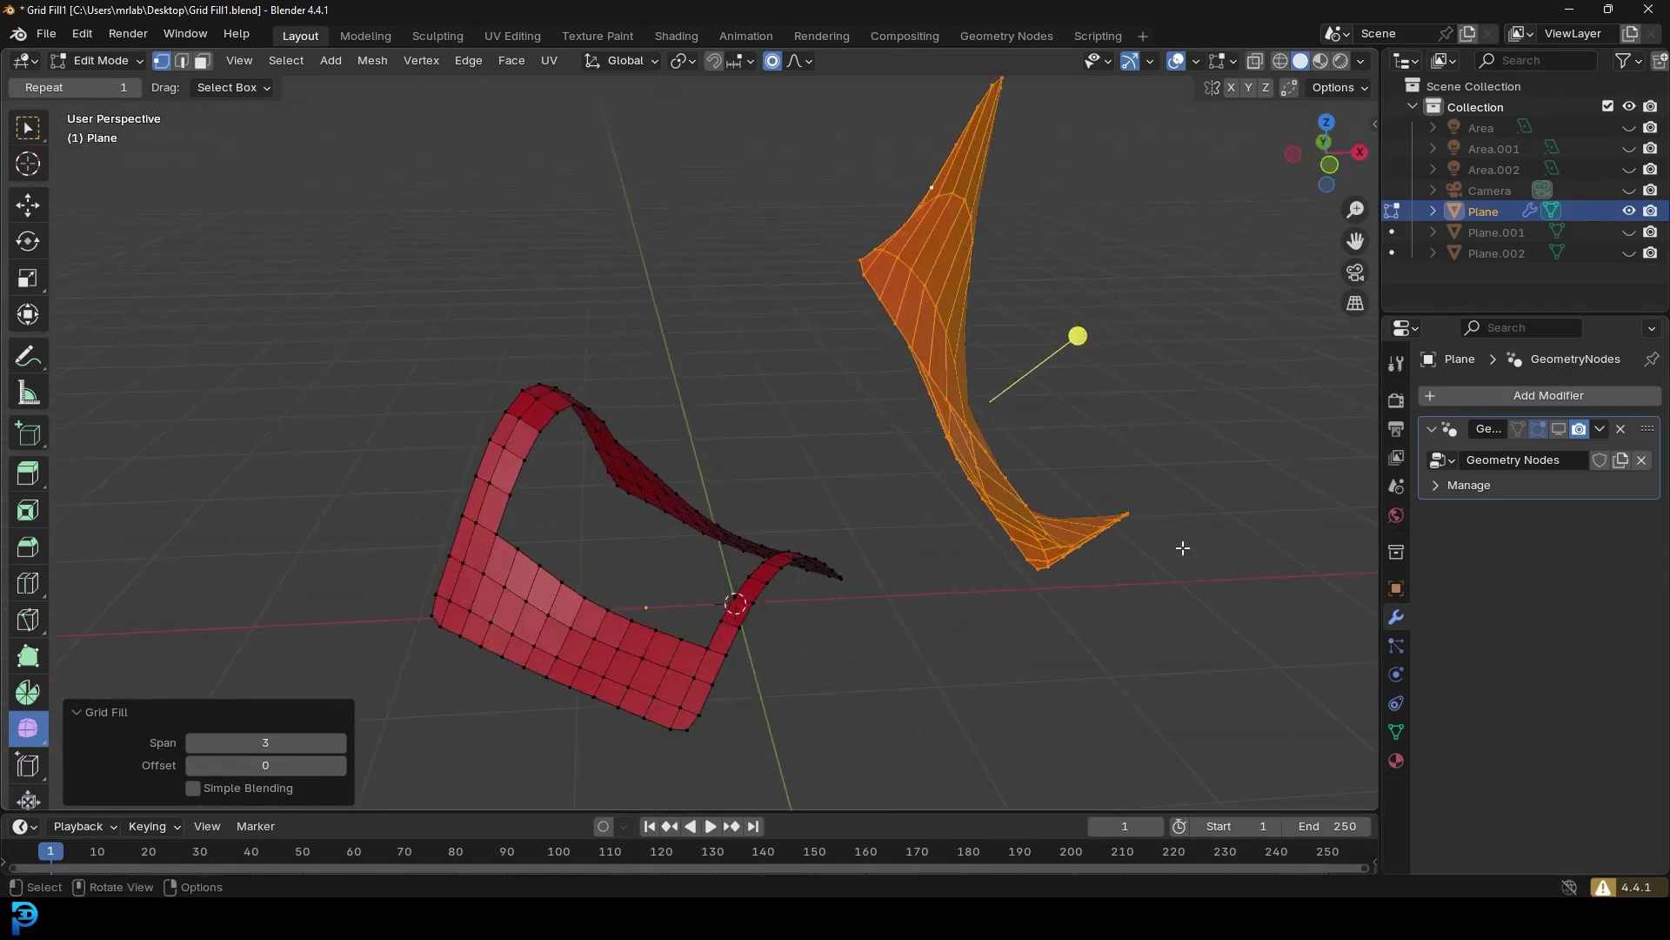
{"action": "middle_click_drag", "start_coordinate": [899, 102], "coordinate": [850, 346]}
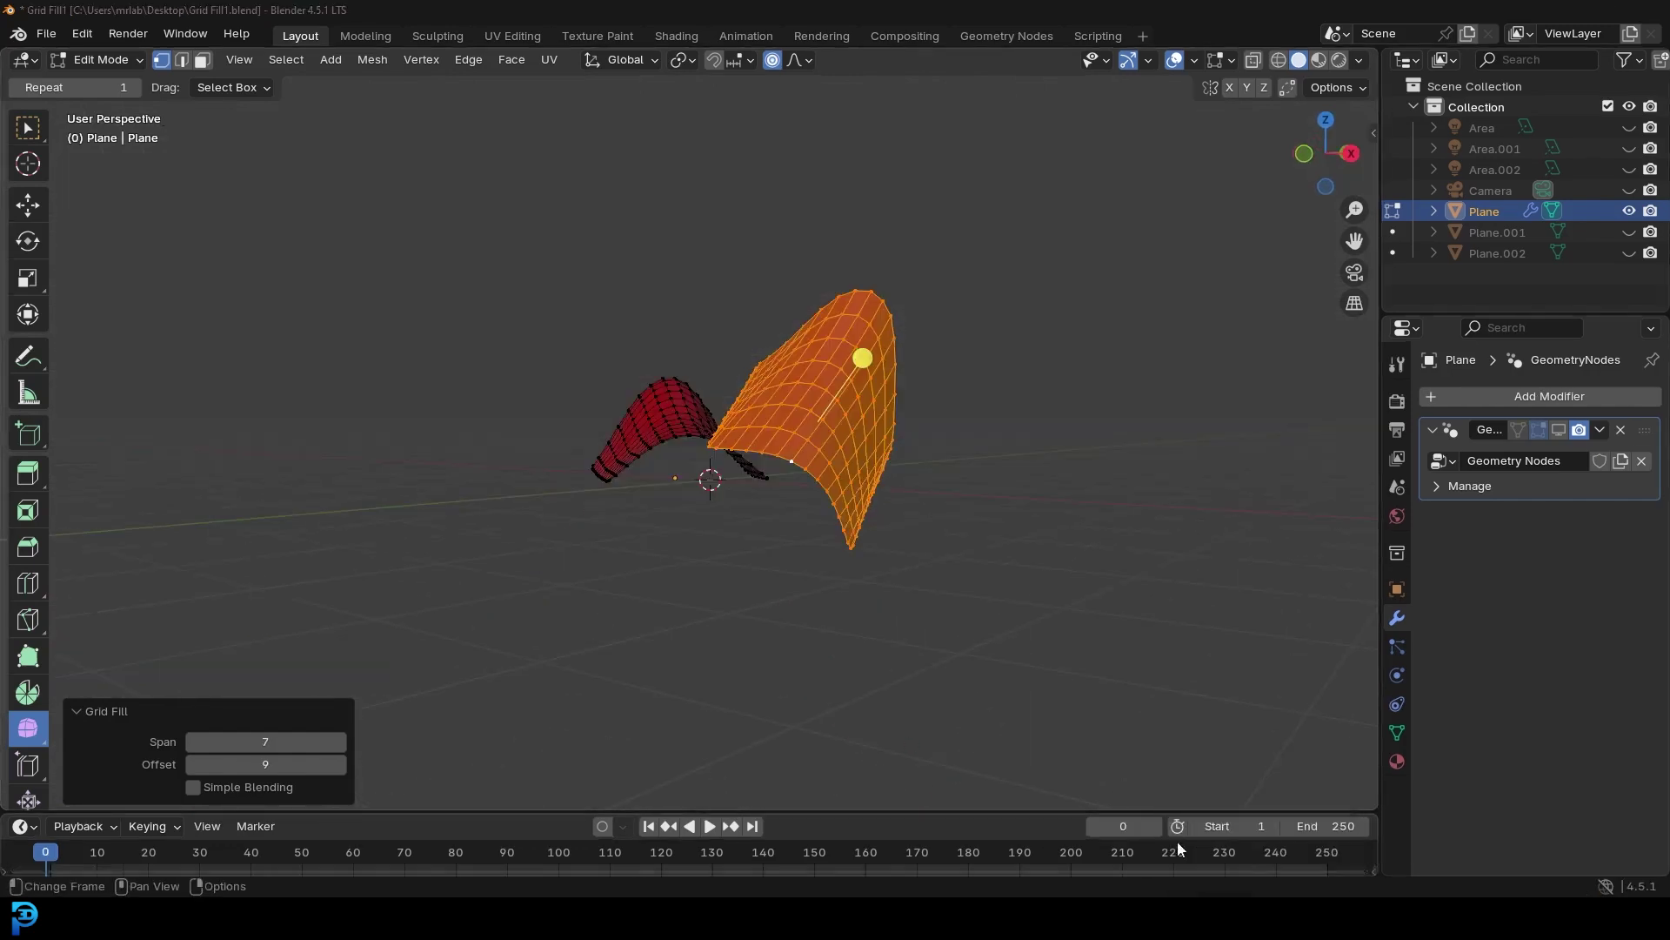
{"action": "middle_click_drag", "start_coordinate": [757, 487], "coordinate": [862, 542]}
Clear the selection and turn on viewport display for the plane's Geometry Nodes modifier.
{"action": "left_click", "coordinate": [922, 449]}
{"action": "scroll", "coordinate": [944, 450], "scroll_direction": "up", "scroll_amount": 2}
{"action": "middle_click_drag", "start_coordinate": [951, 452], "coordinate": [898, 502], "text": "shift"}
{"action": "left_click", "coordinate": [1563, 428]}
Select the entire larger filled surface through its linked geometry and delete it.
{"action": "left_click_drag", "start_coordinate": [1009, 681], "coordinate": [903, 401]}
{"action": "key", "text": "ctrl+l"}
{"action": "key", "text": "x"}
{"action": "left_click", "coordinate": [903, 400]}
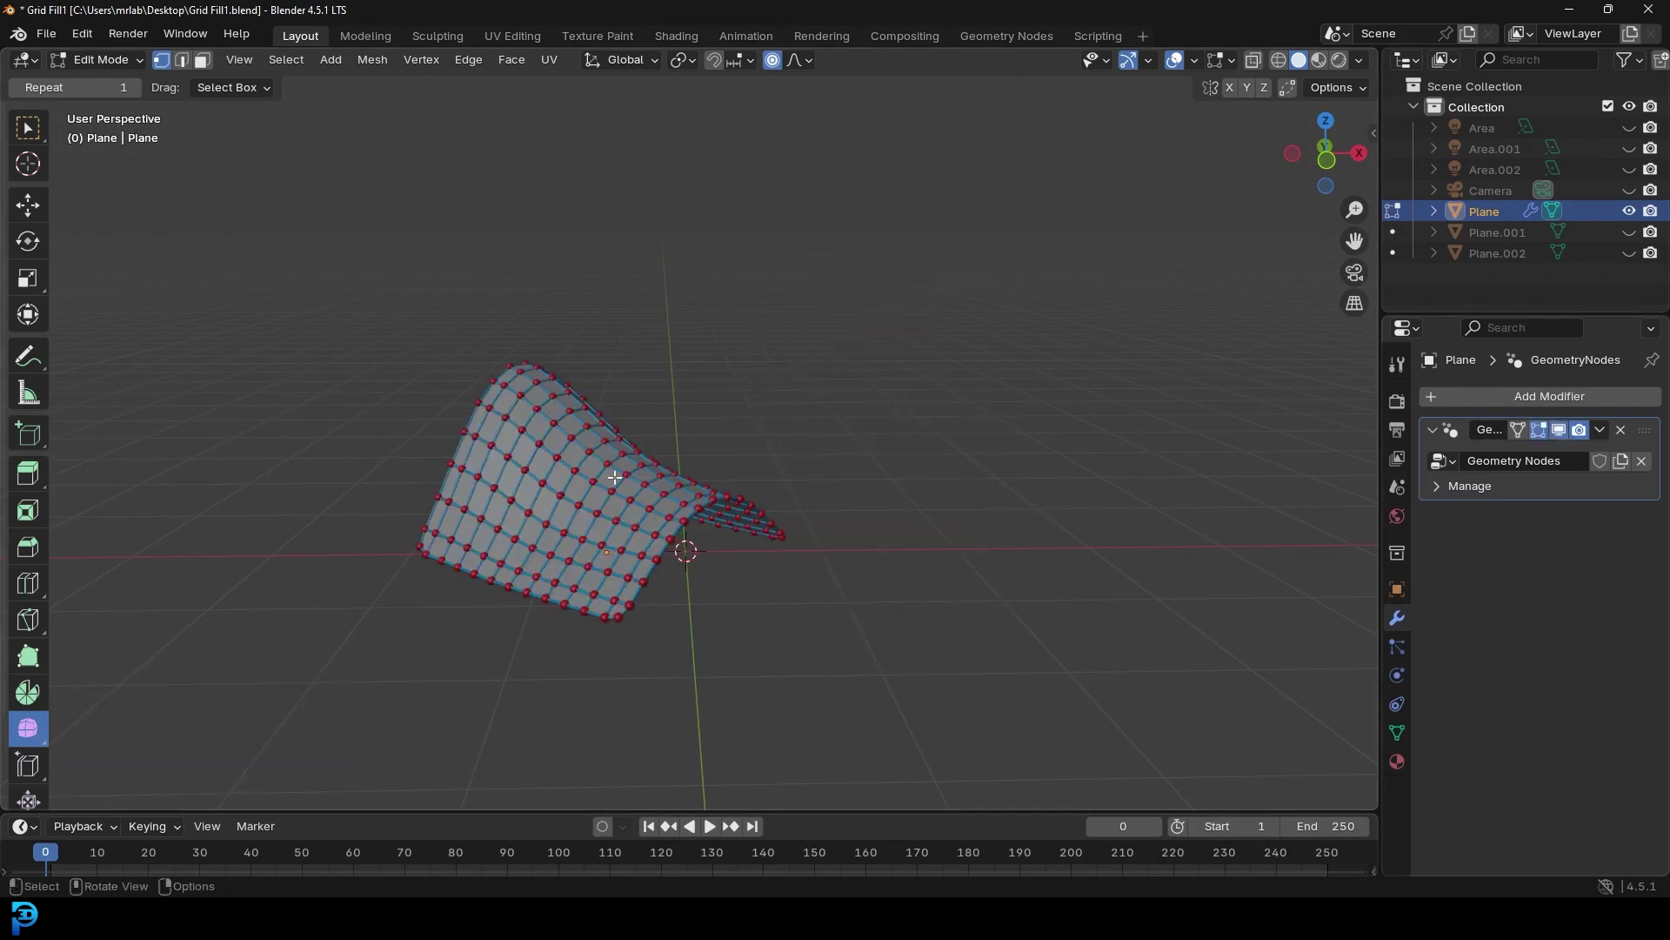
Grow a selection over the middle of the remaining surface and delete it to open a large hole.
{"action": "scroll", "coordinate": [817, 348], "scroll_direction": "up", "scroll_amount": 5}
{"action": "middle_click_drag", "start_coordinate": [818, 348], "coordinate": [733, 290]}
{"action": "scroll", "coordinate": [825, 333], "scroll_direction": "up", "scroll_amount": 5}
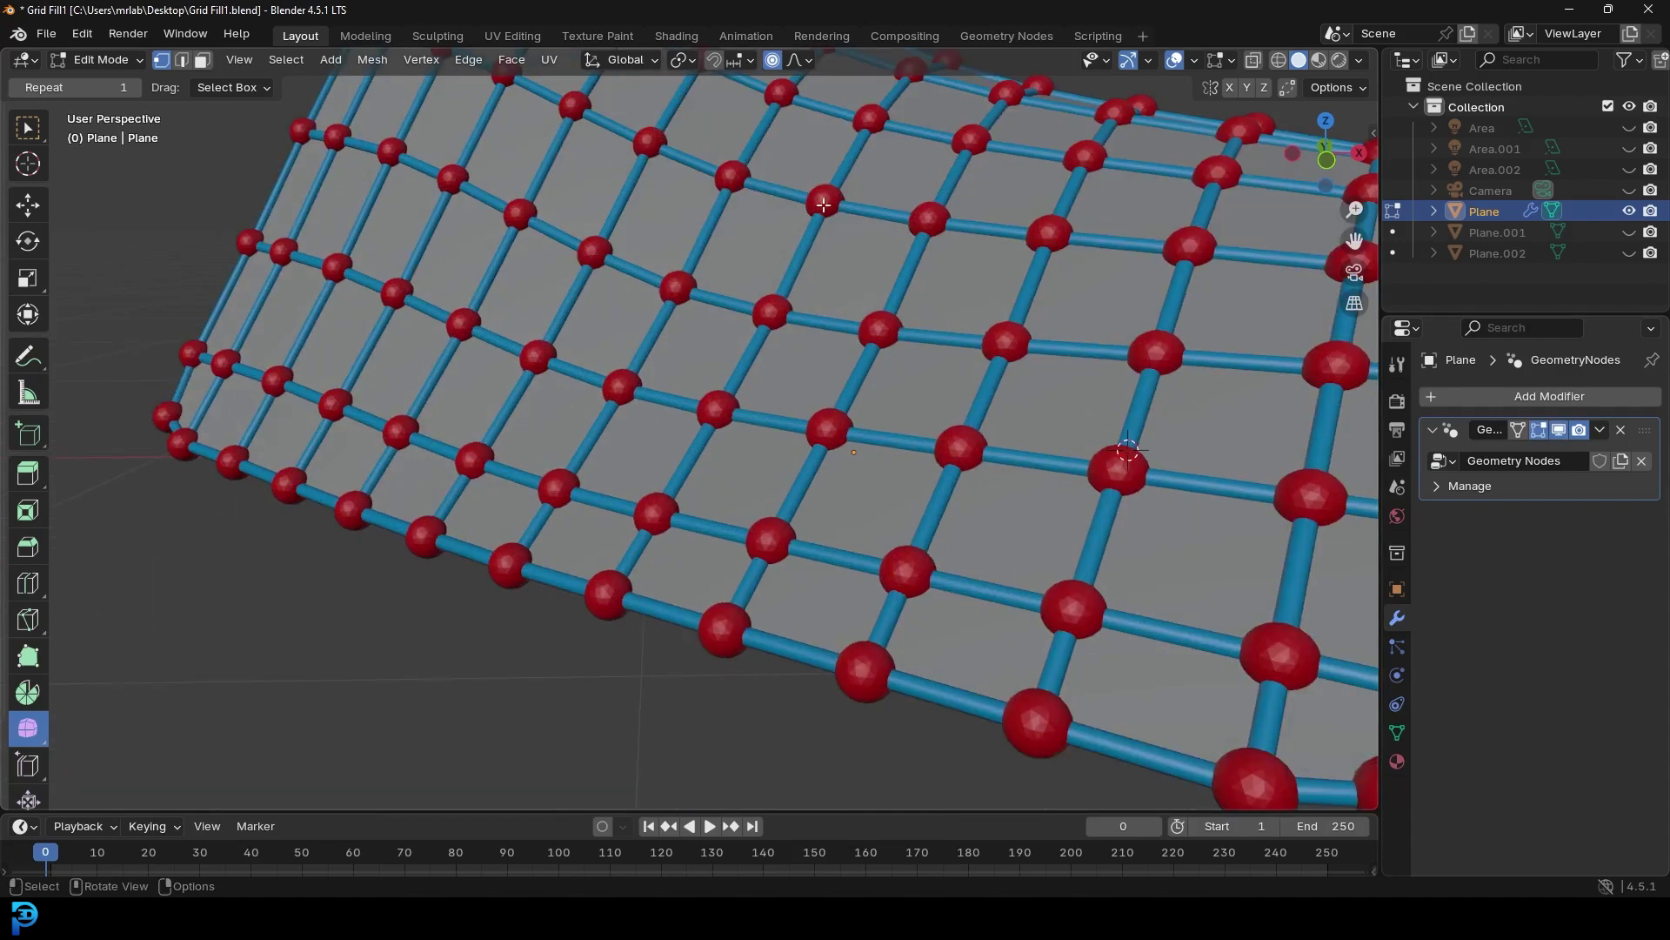
{"action": "scroll", "coordinate": [812, 333], "scroll_direction": "down", "scroll_amount": 6}
{"action": "middle_click_drag", "start_coordinate": [812, 333], "coordinate": [748, 312]}
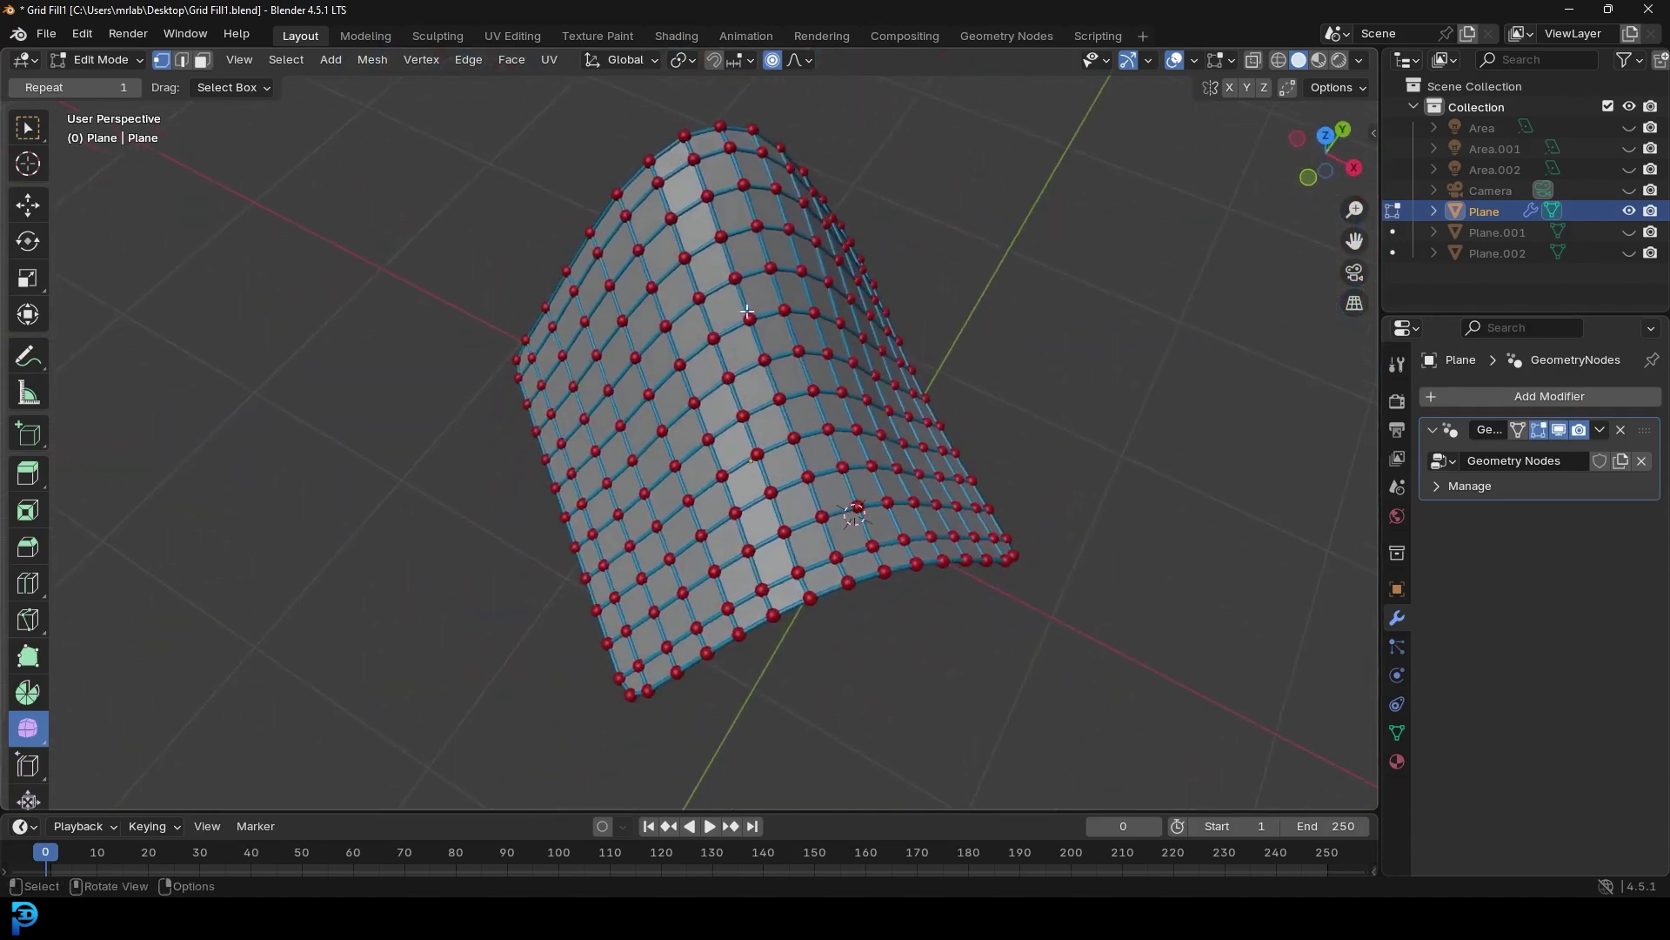
{"action": "key", "text": "ctrl+KP_Add"}
{"action": "key", "text": "ctrl+KP_Add"}
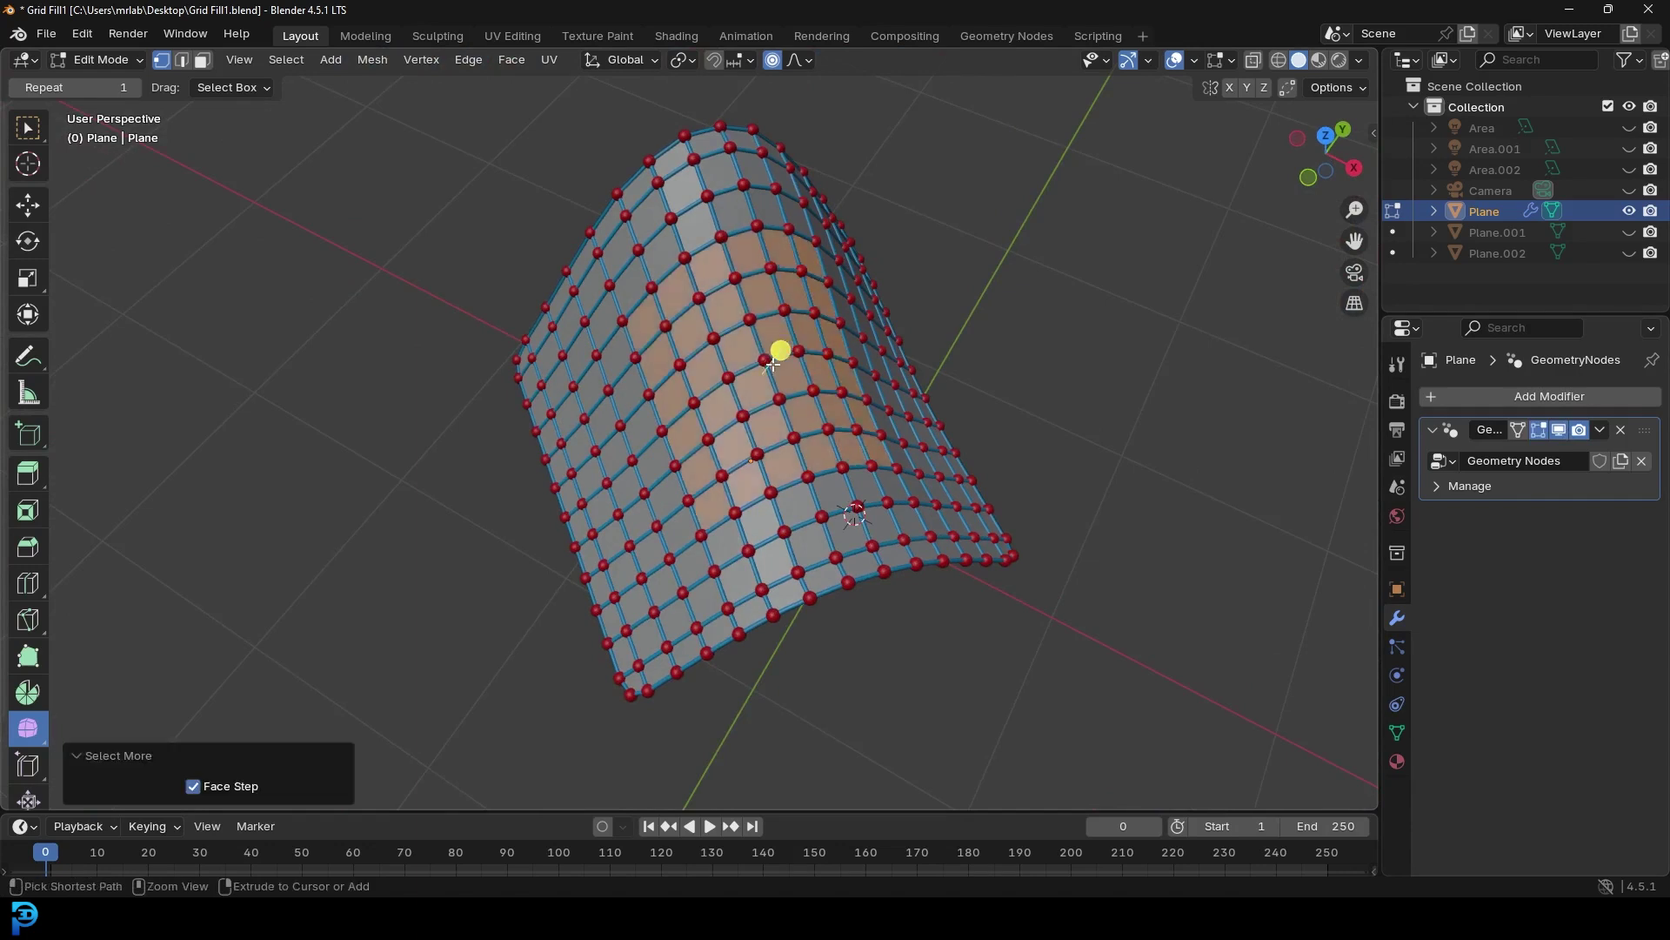
{"action": "key", "text": "x"}
{"action": "left_click", "coordinate": [772, 364]}
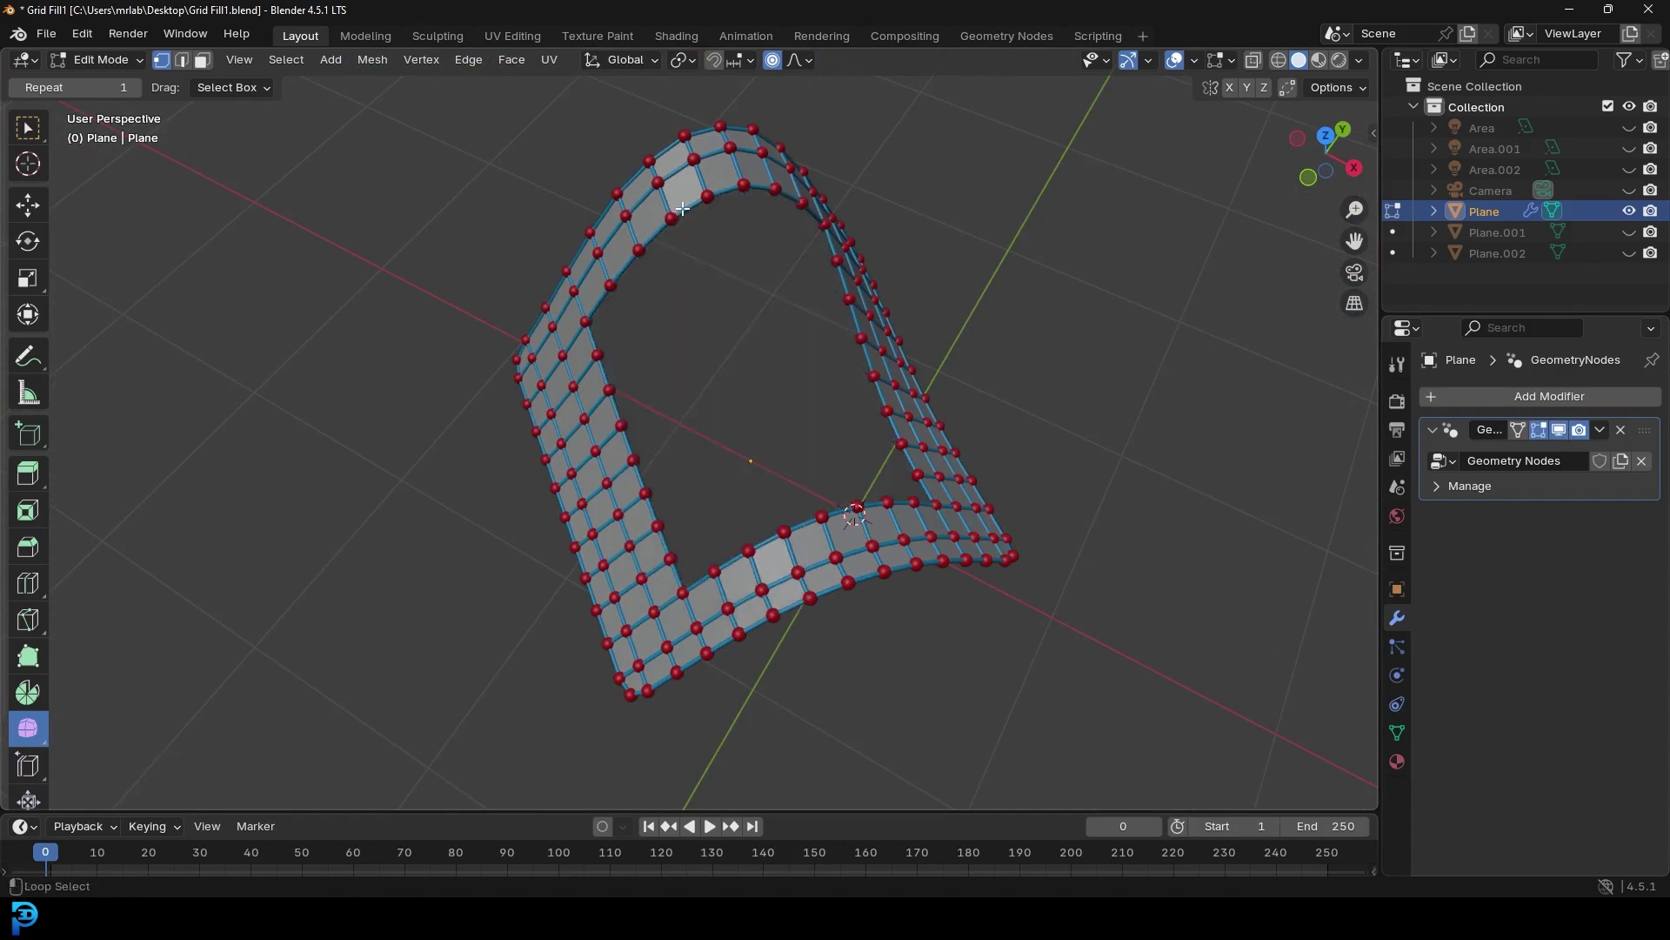
Select the boundary loop around the hole and grid fill it.
{"action": "key", "text": "a"}
{"action": "key", "text": "ctrl+f"}
{"action": "left_click", "coordinate": [780, 406]}
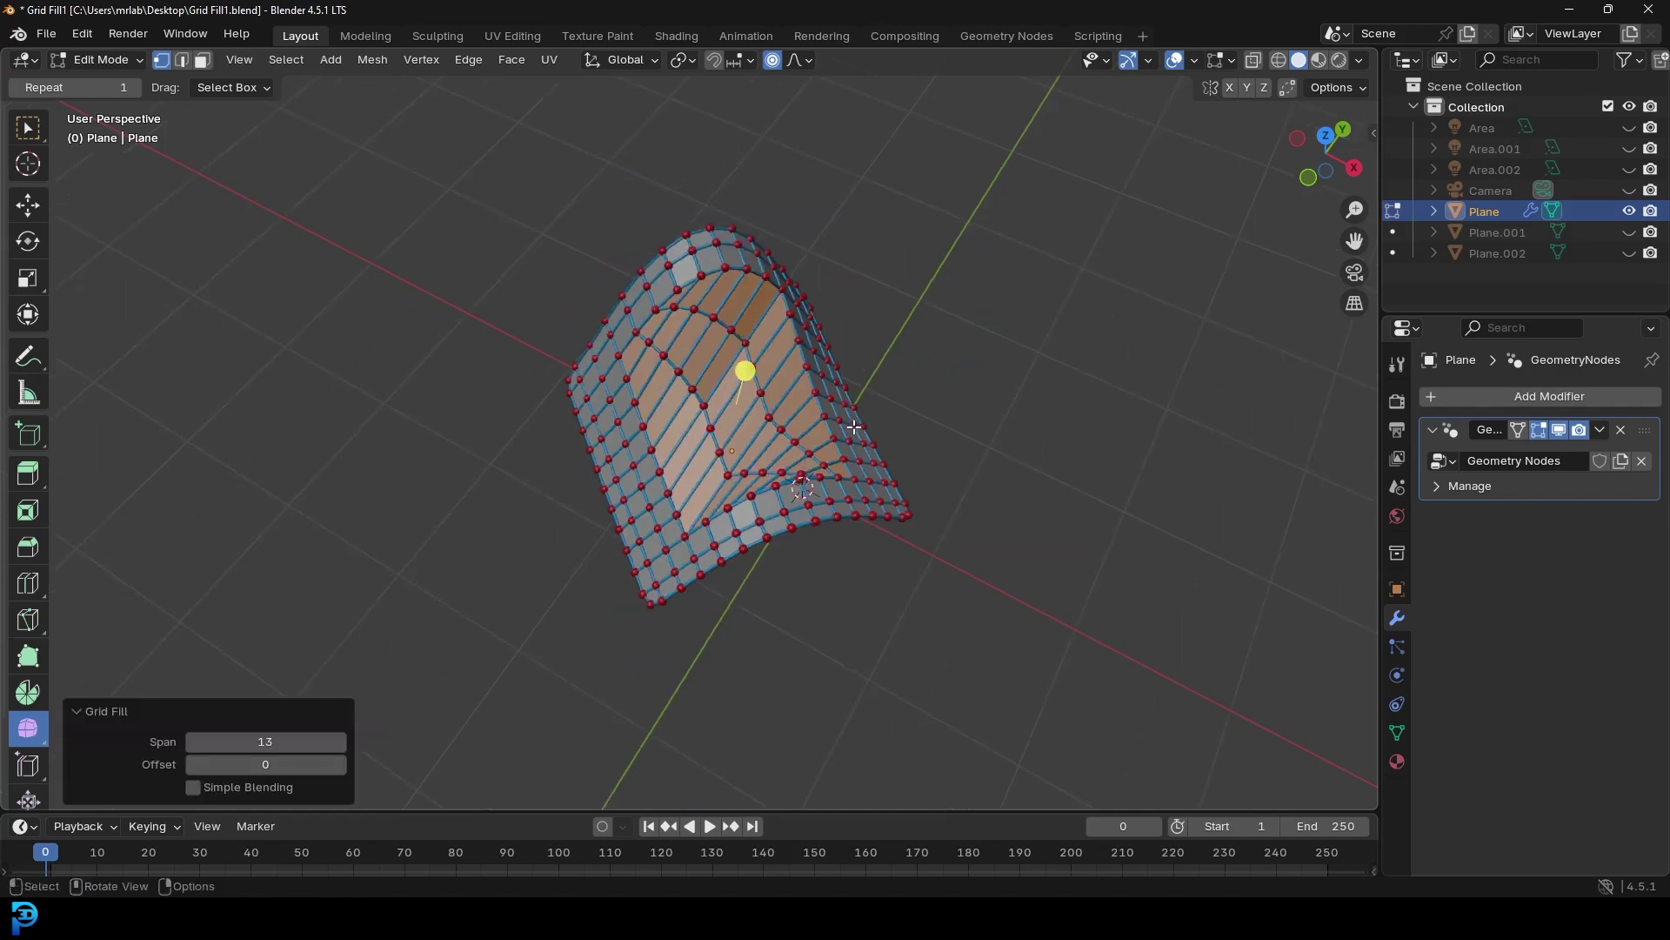
Set the hole's grid fill to a span of 8 and an offset of 3.
{"action": "scroll", "coordinate": [852, 428], "scroll_direction": "up", "scroll_amount": 2}
{"action": "left_click_drag", "start_coordinate": [265, 742], "coordinate": [305, 792]}
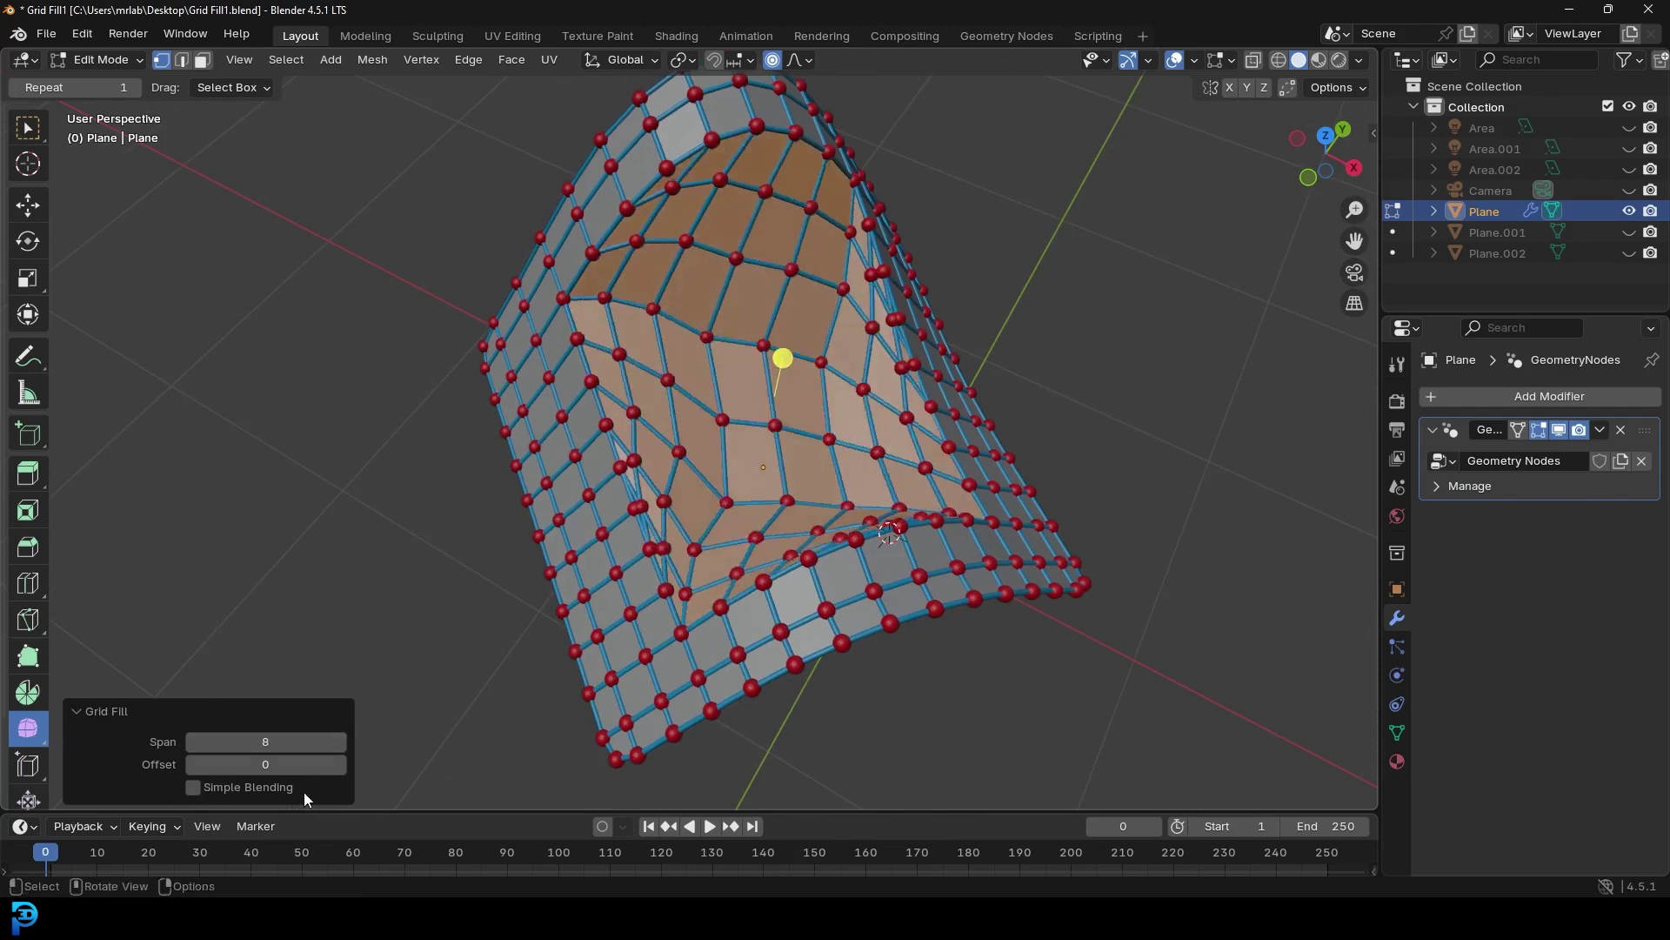
{"action": "left_click", "coordinate": [336, 766]}
{"action": "left_click", "coordinate": [336, 766]}
{"action": "left_click", "coordinate": [336, 766]}
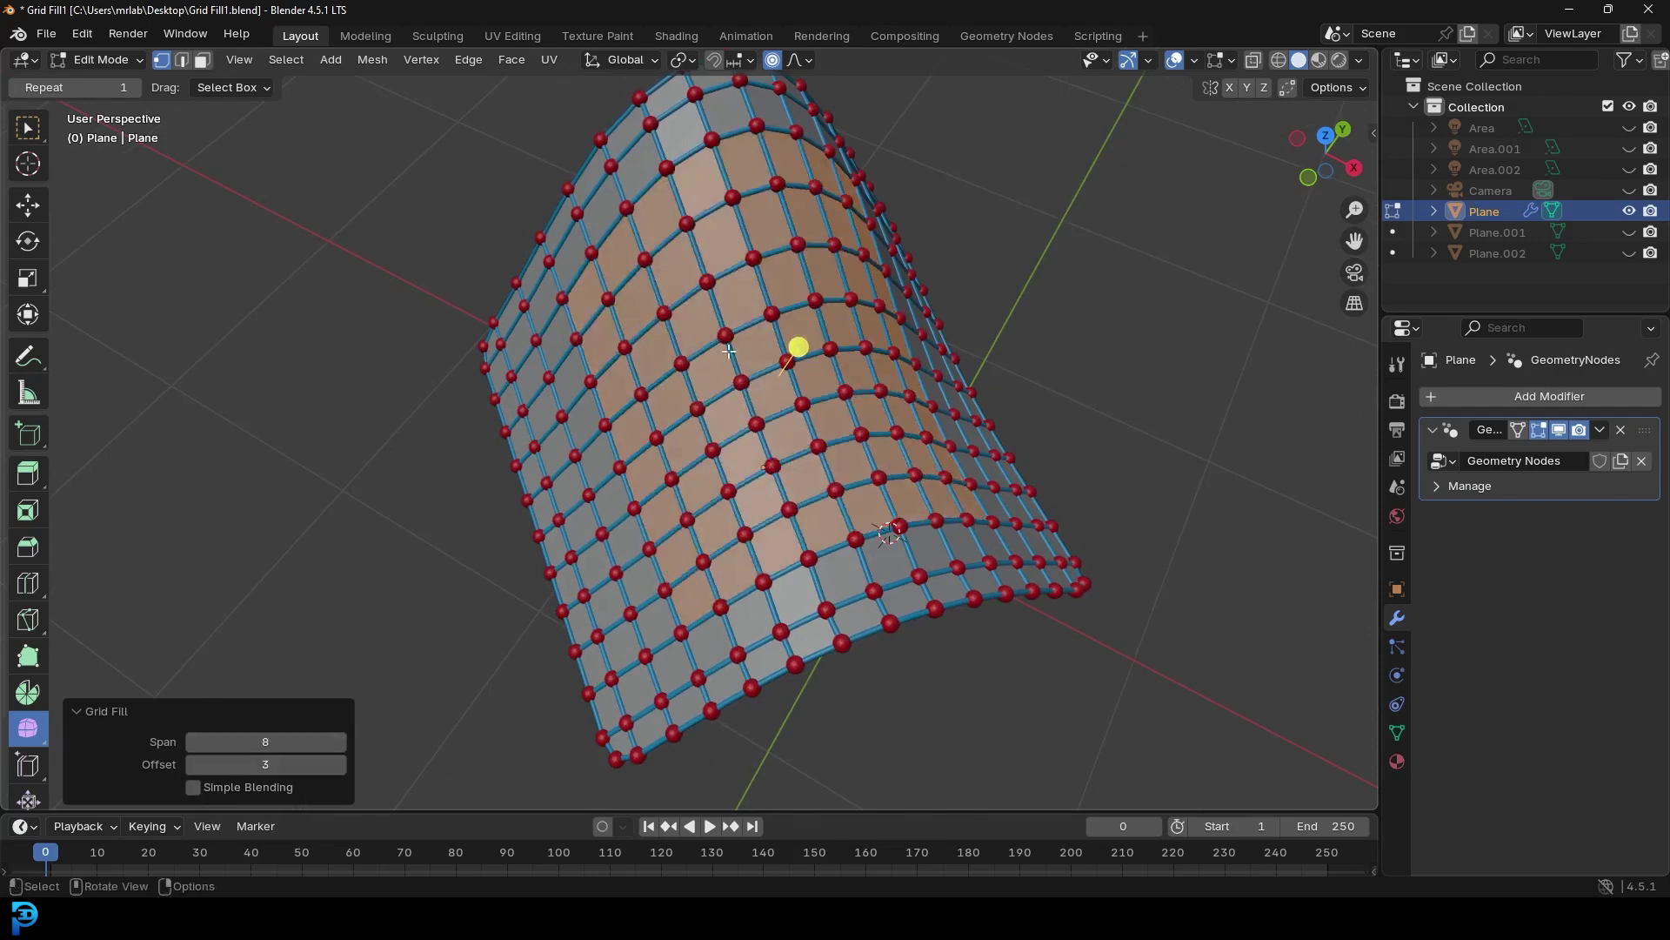
Examine from several angles how the filled patch follows the curvature and grid of the surrounding surface.
{"action": "scroll", "coordinate": [728, 353], "scroll_direction": "down", "scroll_amount": 3}
{"action": "mouse_move", "coordinate": [844, 404]}
{"action": "middle_mouse_down"}
{"action": "mouse_move", "coordinate": [710, 403]}
{"action": "mouse_move", "coordinate": [631, 276]}
{"action": "middle_mouse_up"}
{"action": "scroll", "coordinate": [810, 199], "scroll_direction": "up", "scroll_amount": 3}
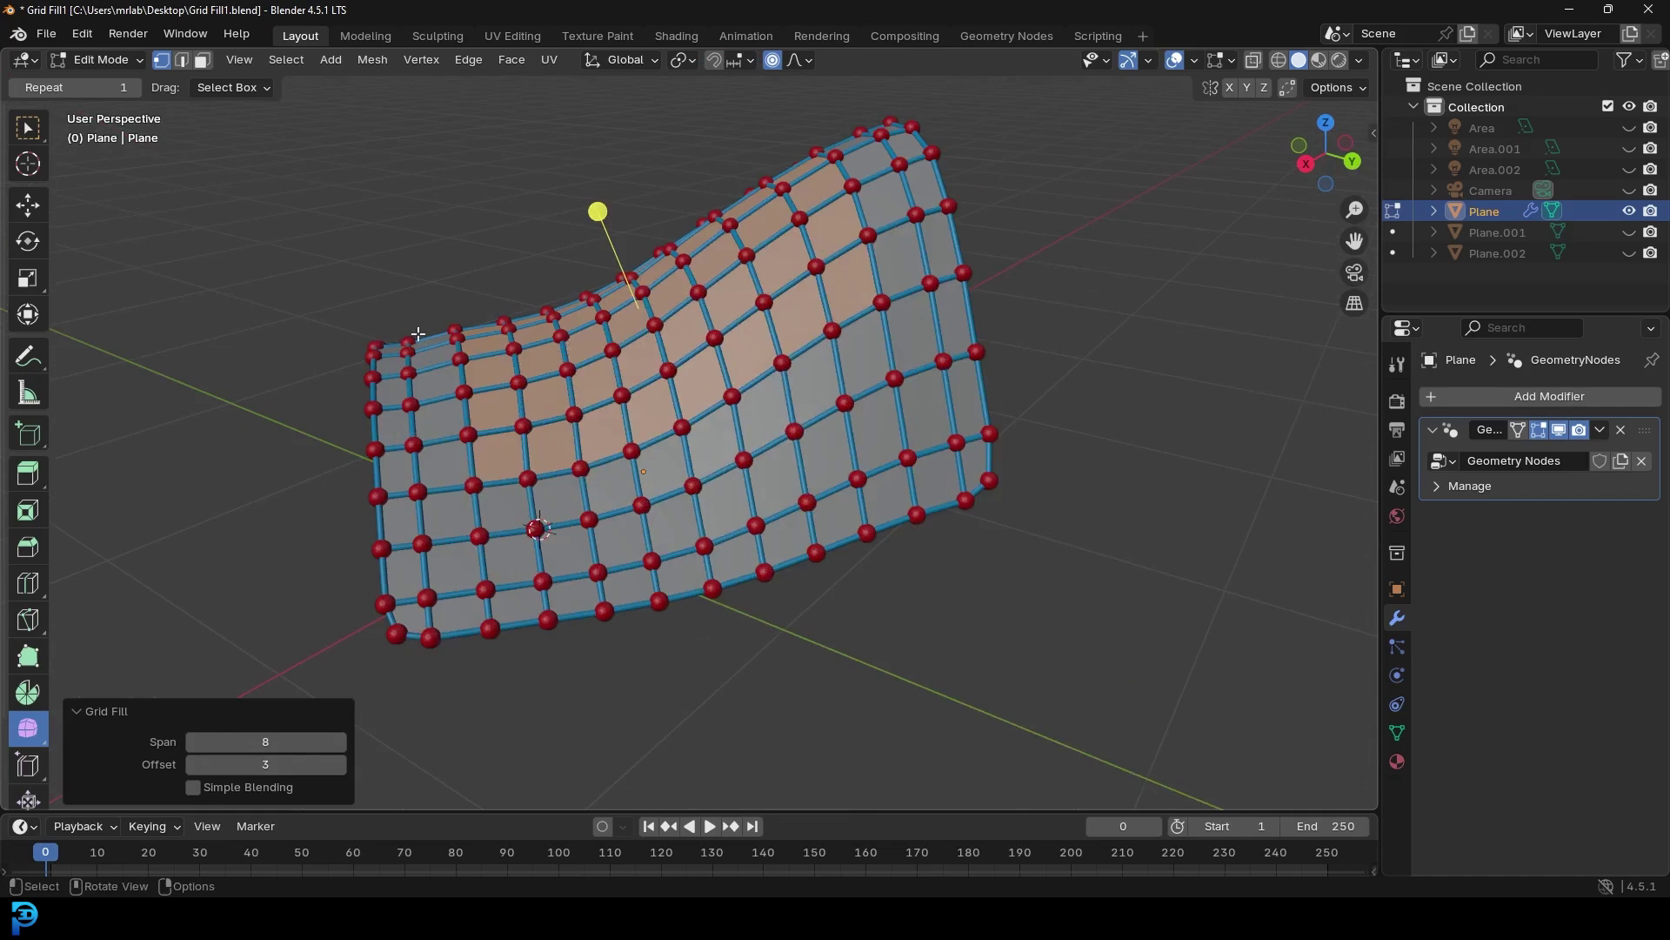
{"action": "scroll", "coordinate": [419, 334], "scroll_direction": "down", "scroll_amount": 4}
{"action": "middle_click_drag", "start_coordinate": [430, 340], "coordinate": [833, 452]}
{"action": "scroll", "coordinate": [809, 374], "scroll_direction": "up", "scroll_amount": 2}
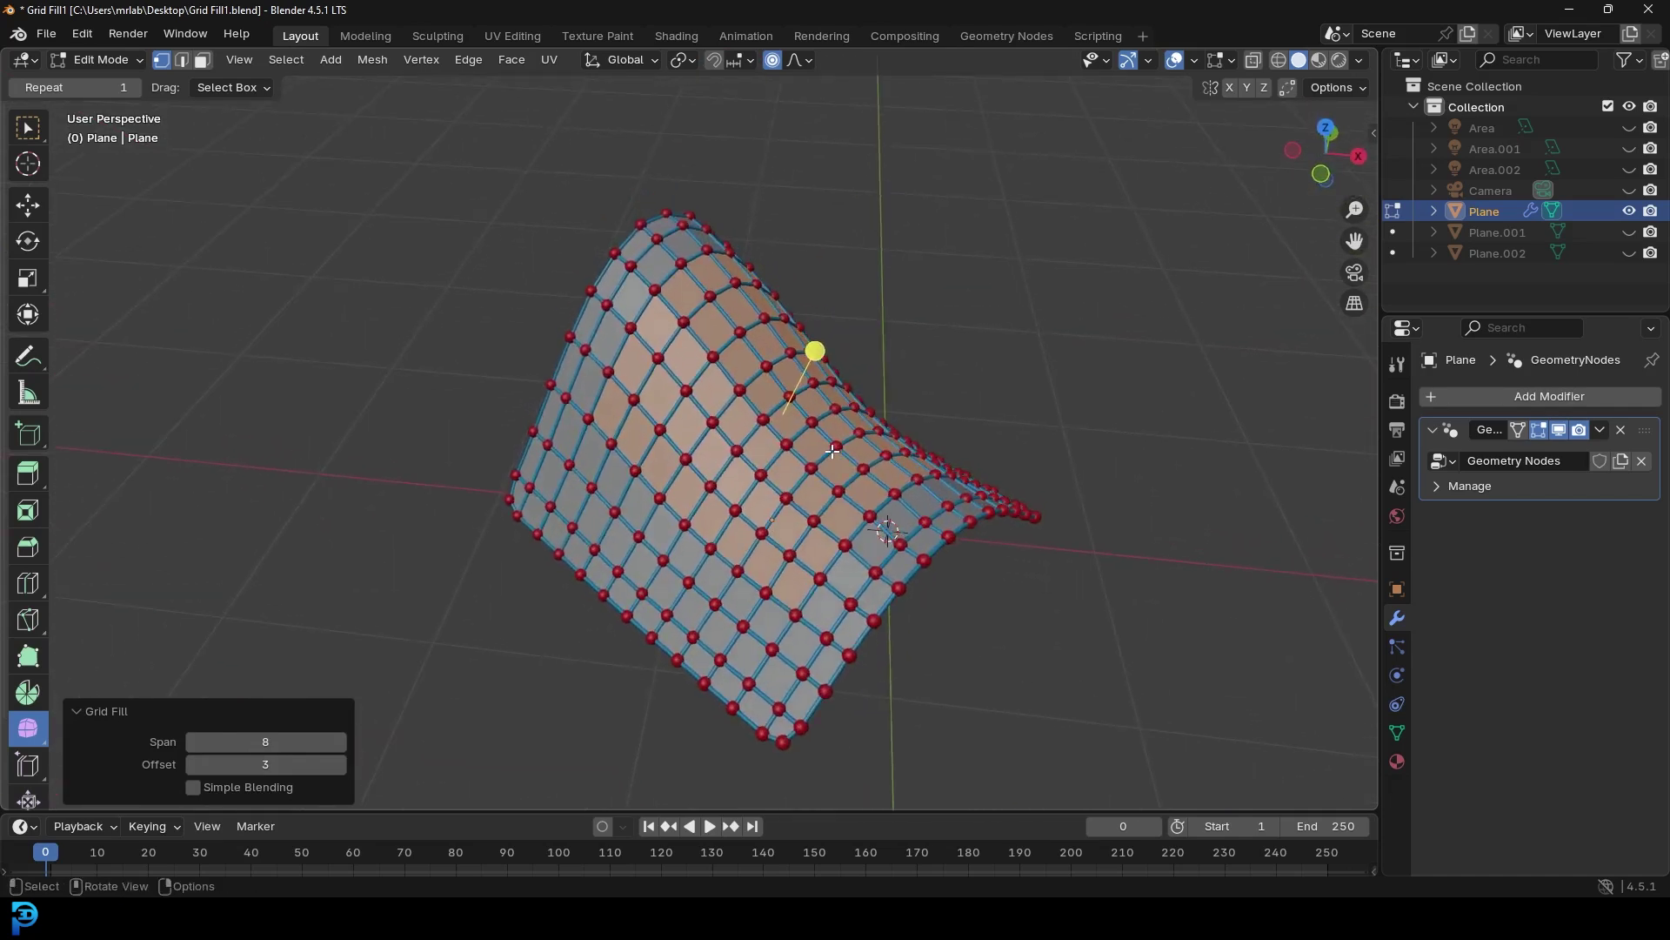
{"action": "mouse_move", "coordinate": [916, 505]}
{"action": "middle_mouse_down"}
{"action": "mouse_move", "coordinate": [791, 608]}
{"action": "mouse_move", "coordinate": [1006, 434]}
{"action": "middle_mouse_up"}
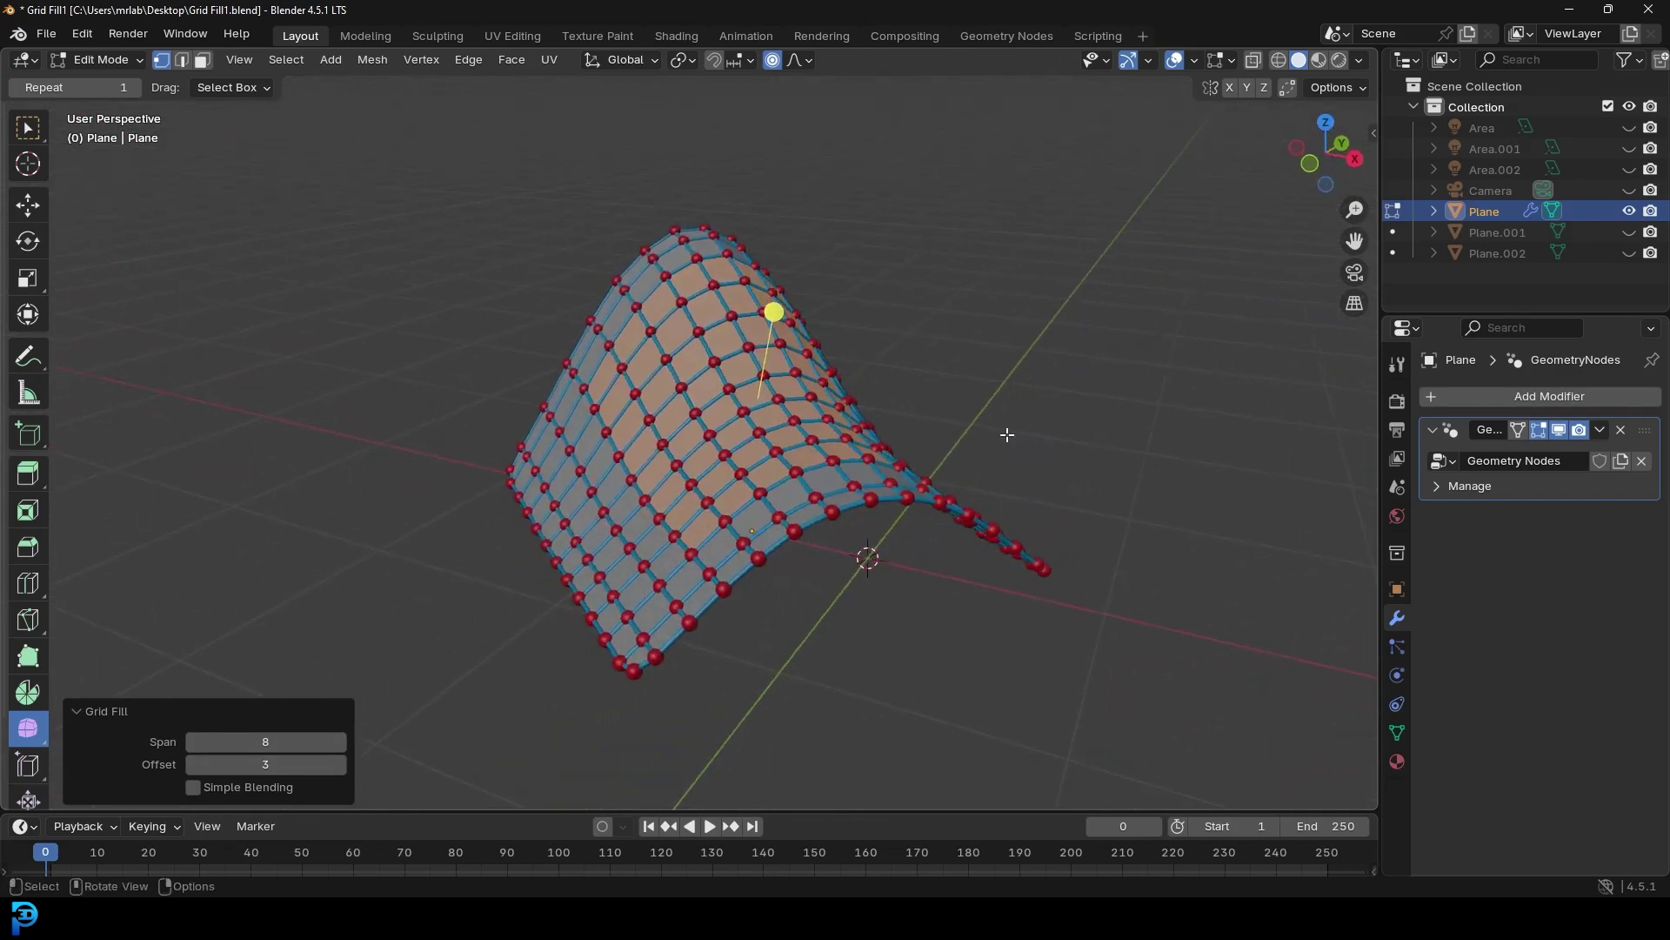